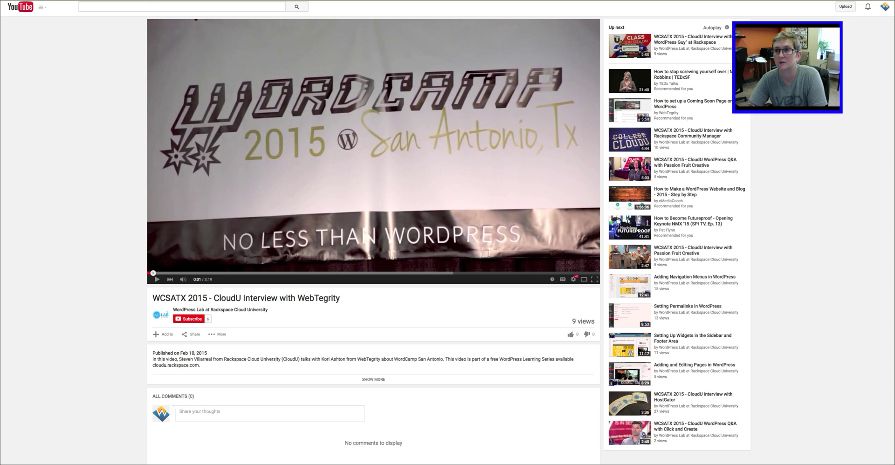
Copy the video ID from the YouTube address after 'v=' and return to the slider editor tab.
{"action": "key", "text": "super+l"}
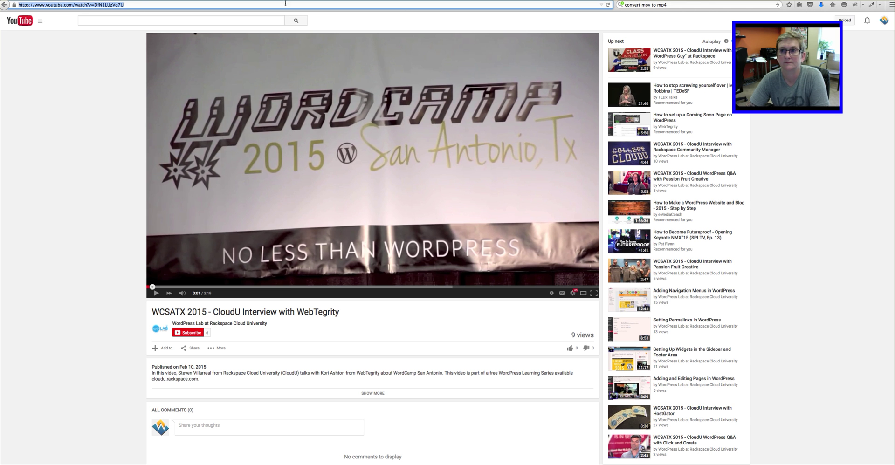
{"action": "left_click_drag", "start_coordinate": [125, 4], "coordinate": [94, 4]}
{"action": "key", "text": "super+c"}
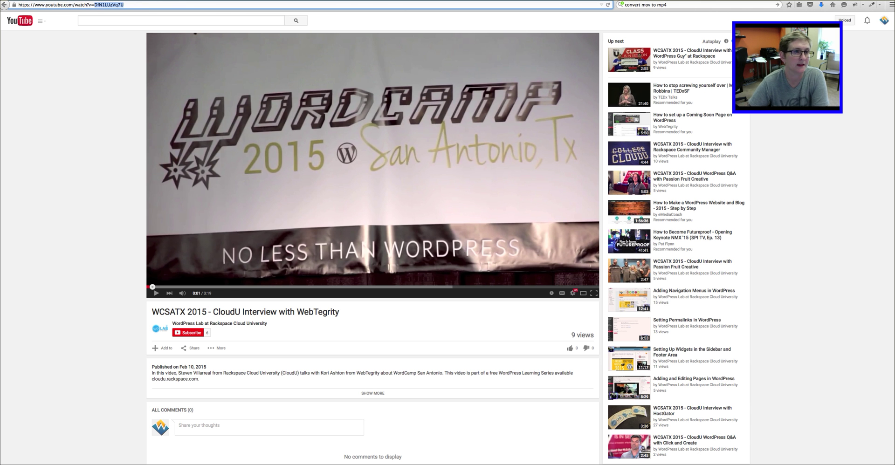
{"action": "key", "text": "ctrl+Tab"}
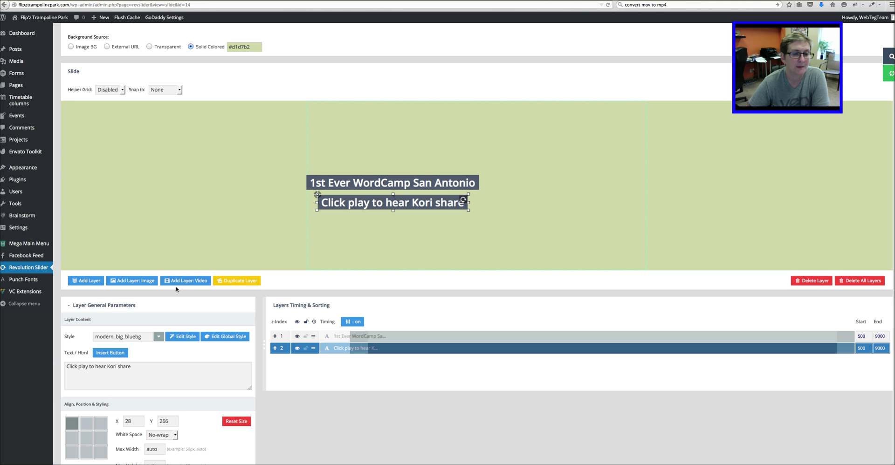
Start a new video layer and load YouTube video DfN1LUzVq7U by pasting its ID.
{"action": "left_click", "coordinate": [187, 282]}
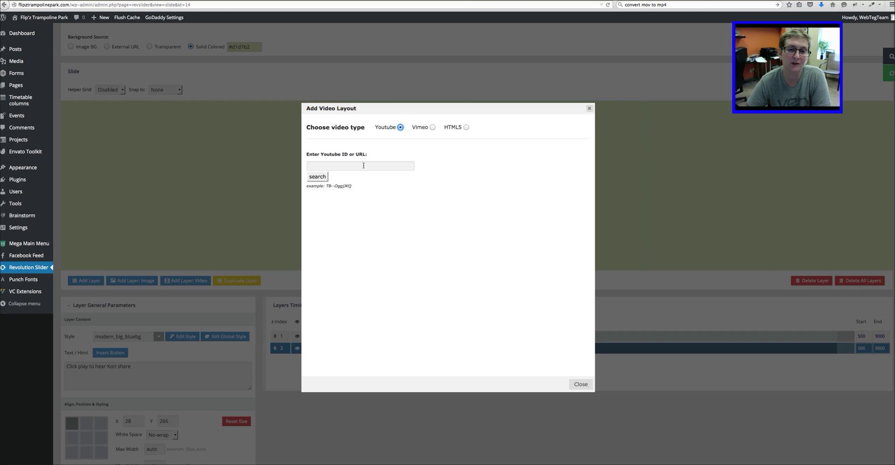
{"action": "left_click", "coordinate": [334, 166]}
{"action": "key", "text": "super+v"}
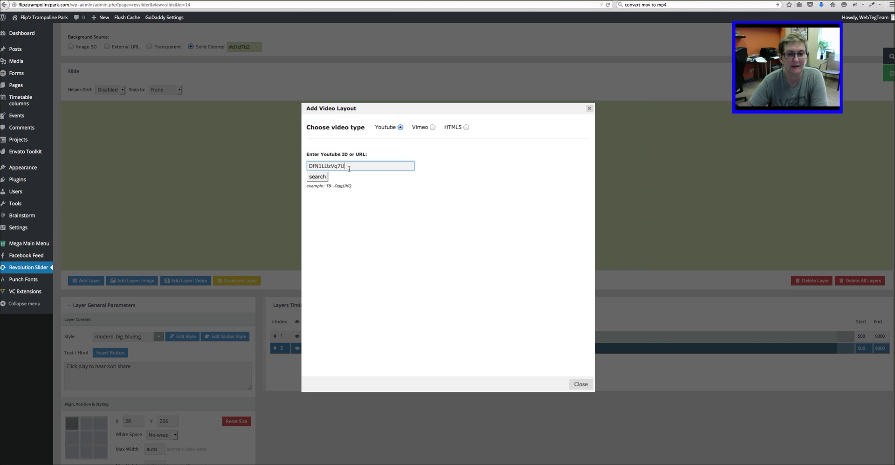
{"action": "left_click", "coordinate": [318, 180]}
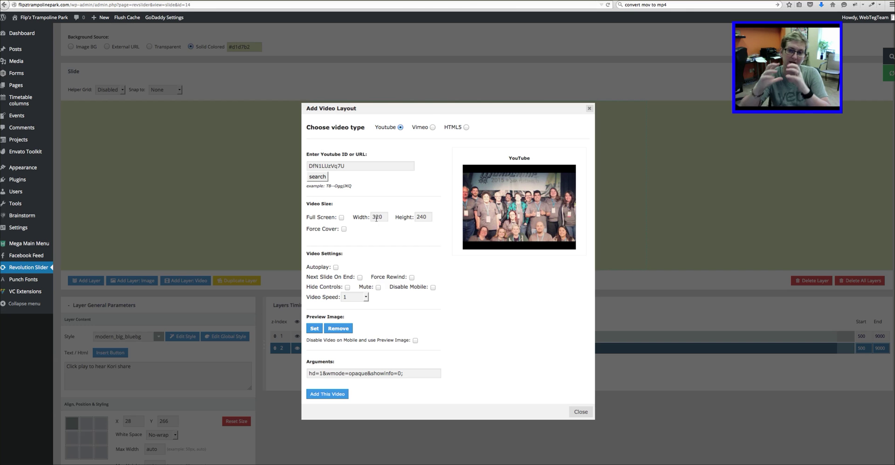
{"action": "left_click", "coordinate": [377, 219]}
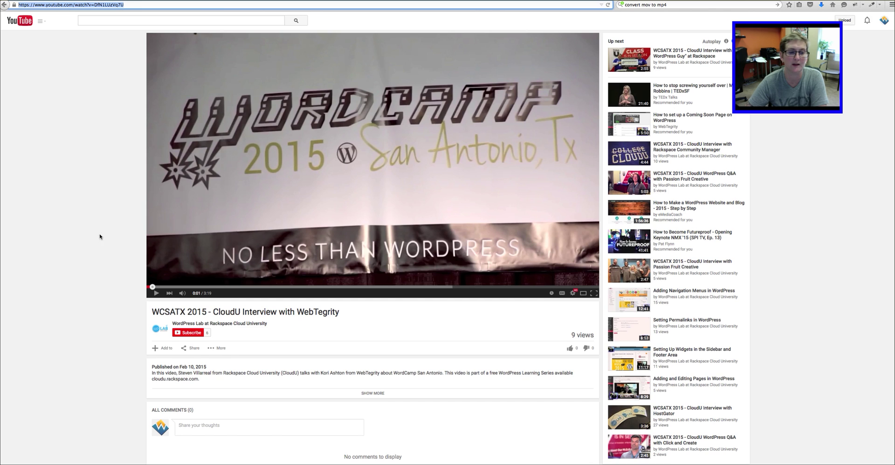
Look up the video's YouTube embed sizes, such as 640×360, without changing anything.
{"action": "scroll", "coordinate": [101, 236], "scroll_direction": "down", "scroll_amount": 5}
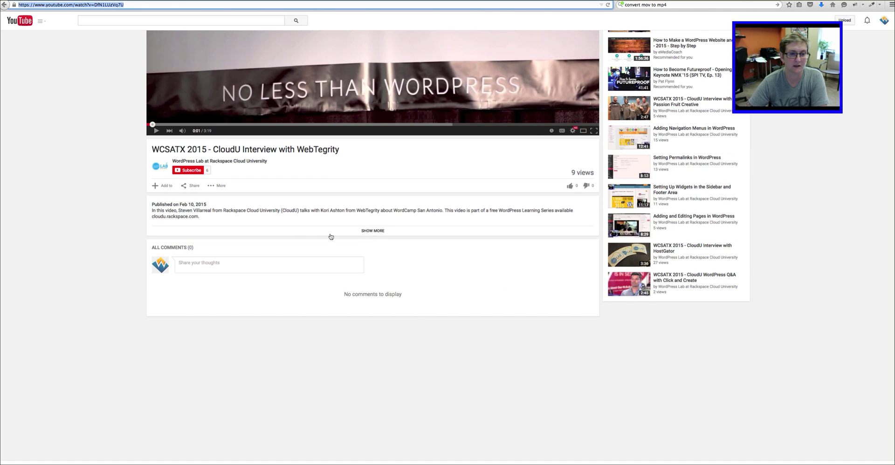
{"action": "left_click", "coordinate": [192, 186]}
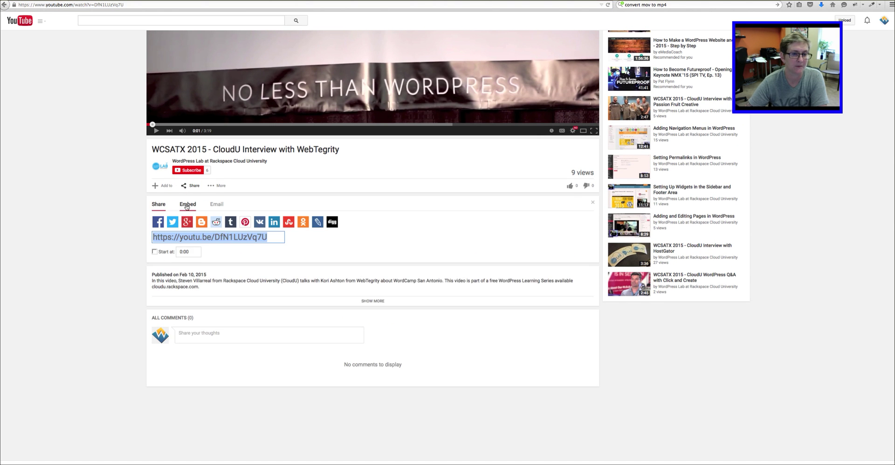
{"action": "left_click", "coordinate": [186, 206]}
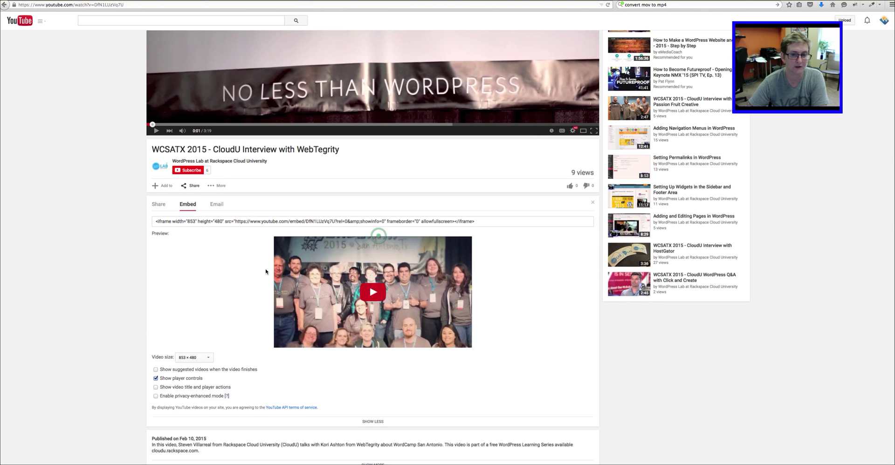
{"action": "scroll", "coordinate": [205, 242], "scroll_direction": "down", "scroll_amount": 5}
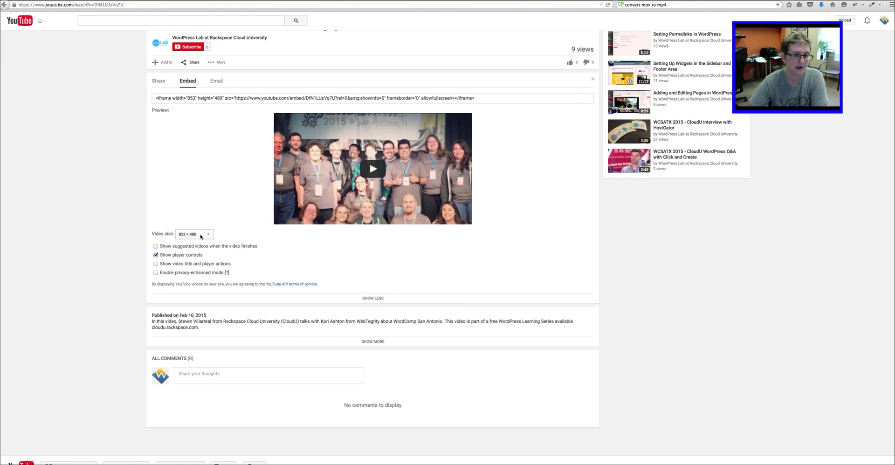
{"action": "left_click", "coordinate": [201, 235]}
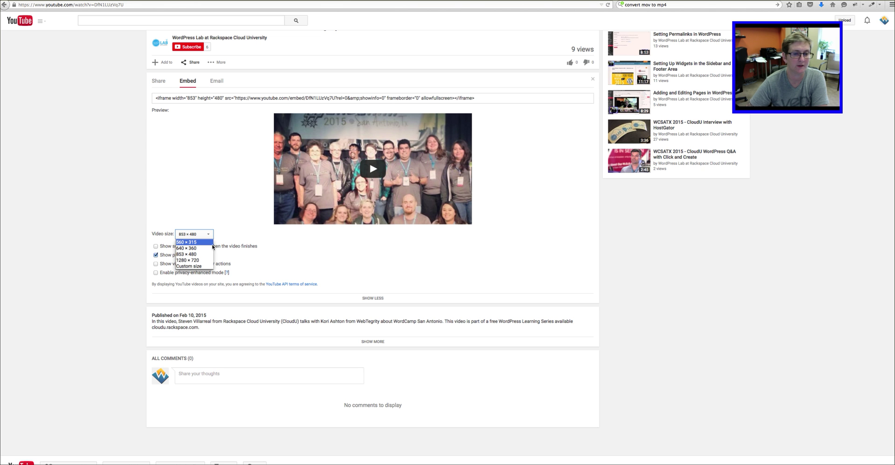
{"action": "left_click", "coordinate": [232, 222]}
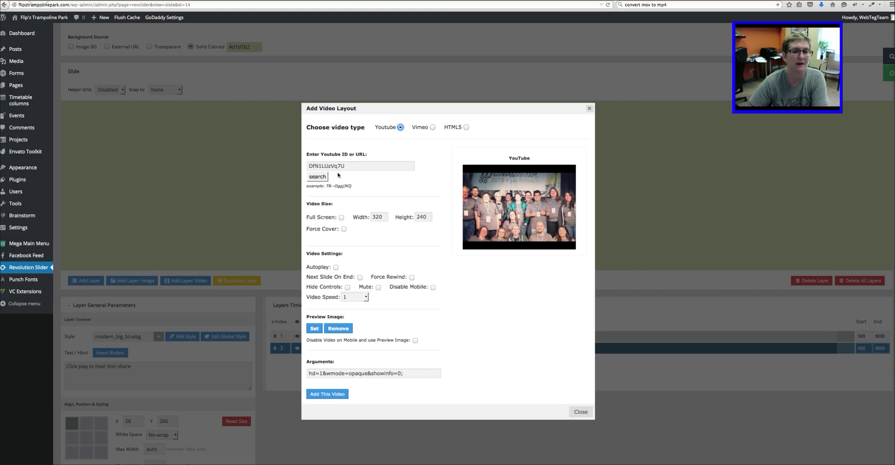
Size the video layer to 640 × 360, leave it unmuted, and insert it into the slide.
{"action": "double_click", "coordinate": [378, 216]}
{"action": "type", "text": "640"}
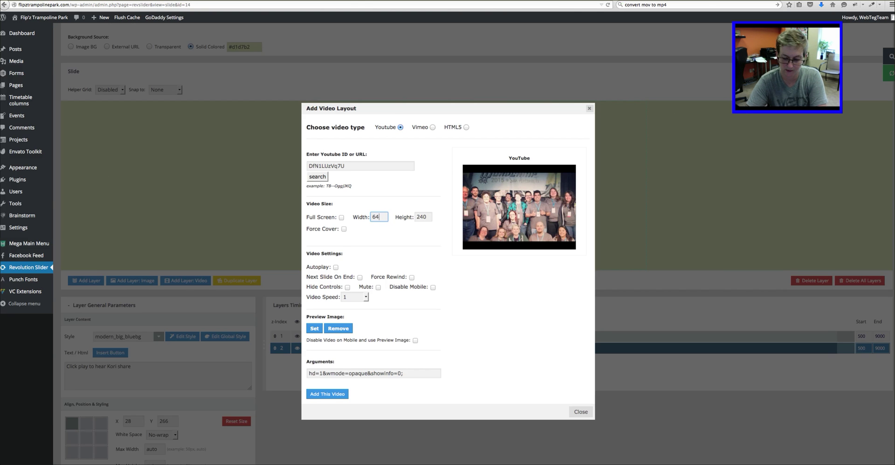
{"action": "key", "text": "Tab"}
{"action": "type", "text": "360"}
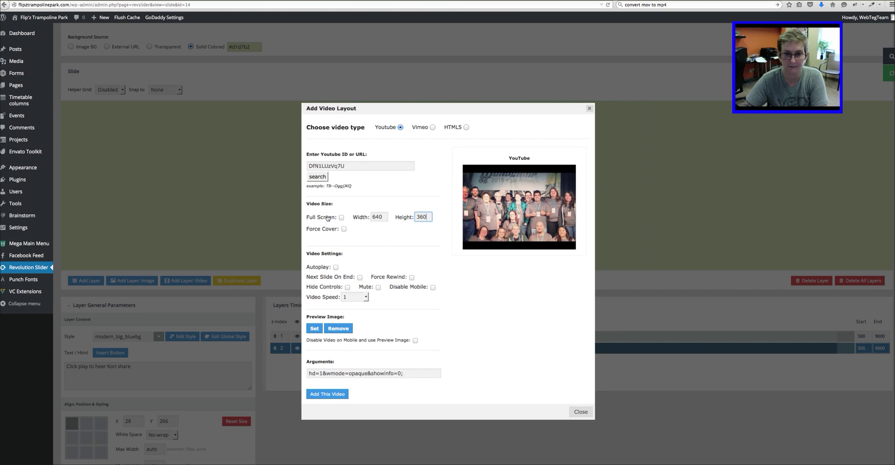
{"action": "left_click", "coordinate": [391, 236]}
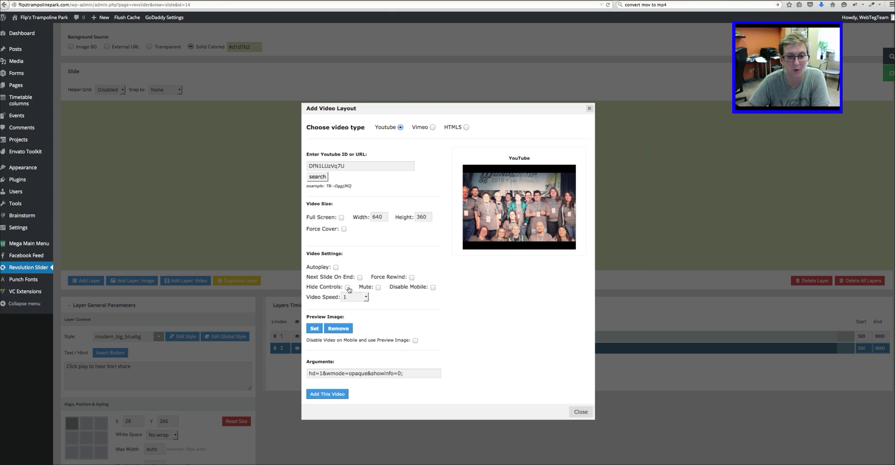
{"action": "left_click", "coordinate": [378, 287]}
{"action": "left_click", "coordinate": [378, 287]}
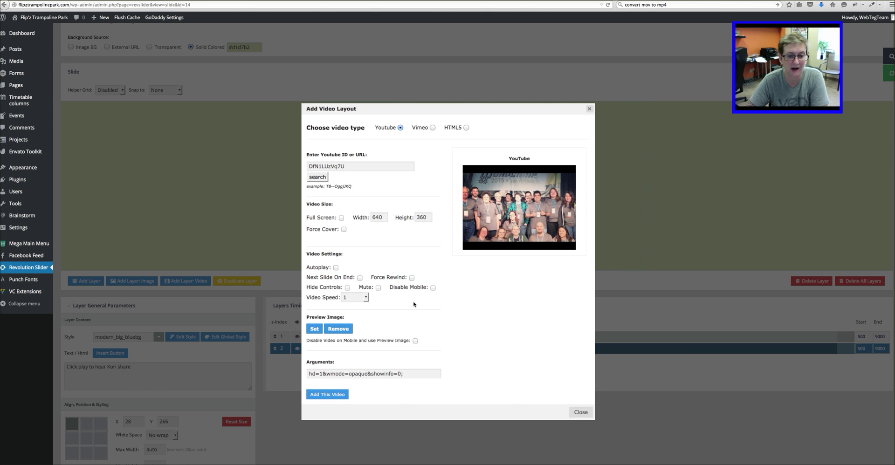
{"action": "left_click", "coordinate": [322, 396]}
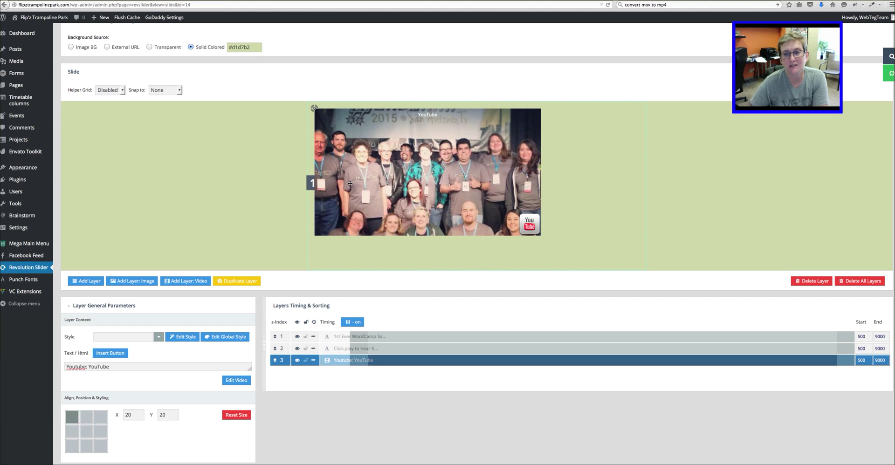
Move the video right of the captions, save the slide, and preview it and the live page.
{"action": "left_click_drag", "start_coordinate": [344, 187], "coordinate": [510, 204]}
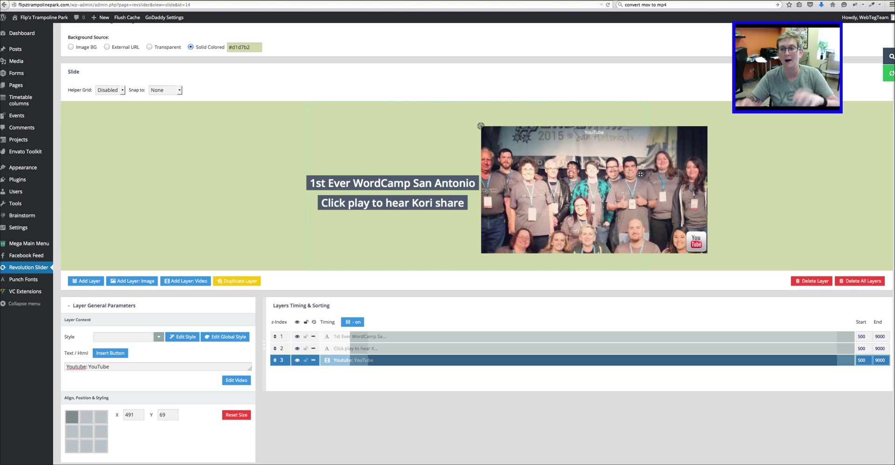
{"action": "left_click", "coordinate": [889, 72]}
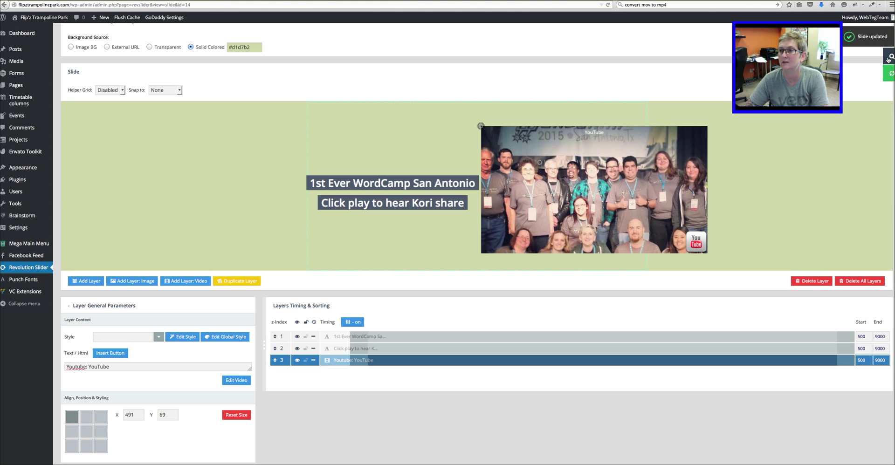
{"action": "left_click", "coordinate": [889, 57]}
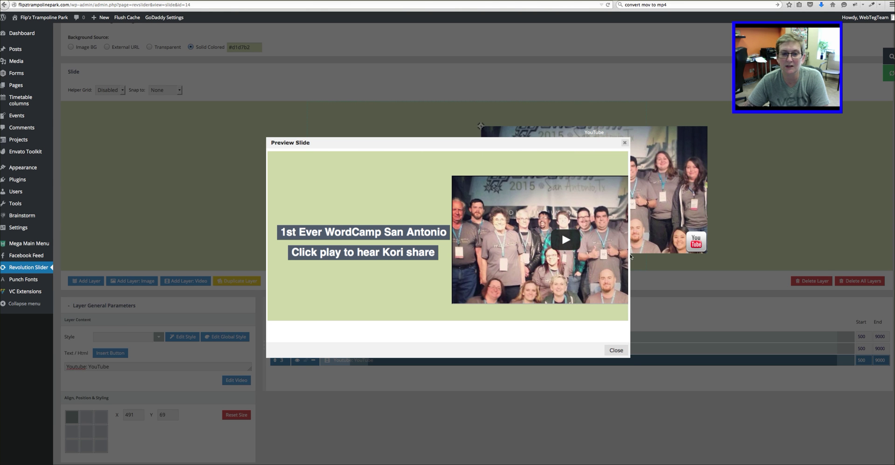
{"action": "left_click", "coordinate": [625, 143]}
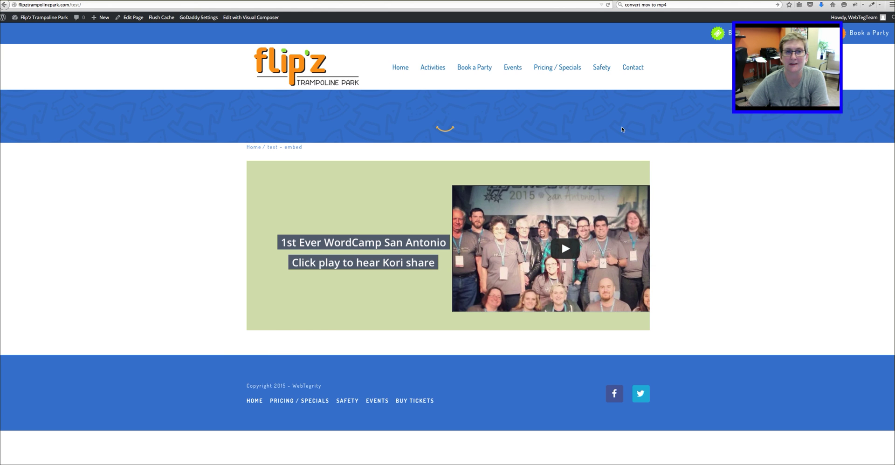
{"action": "key", "text": "ctrl+Tab"}
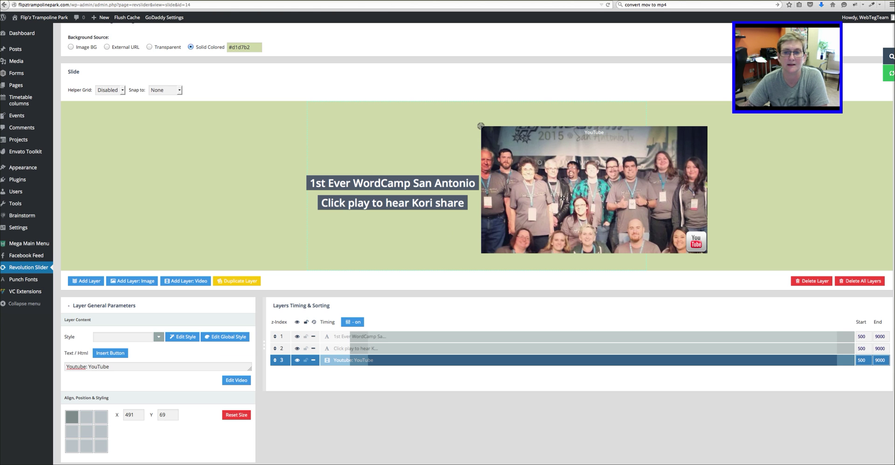
Delete the existing video layer and start a new one with YouTube ID DfN1LUzVq7U.
{"action": "left_click", "coordinate": [183, 280]}
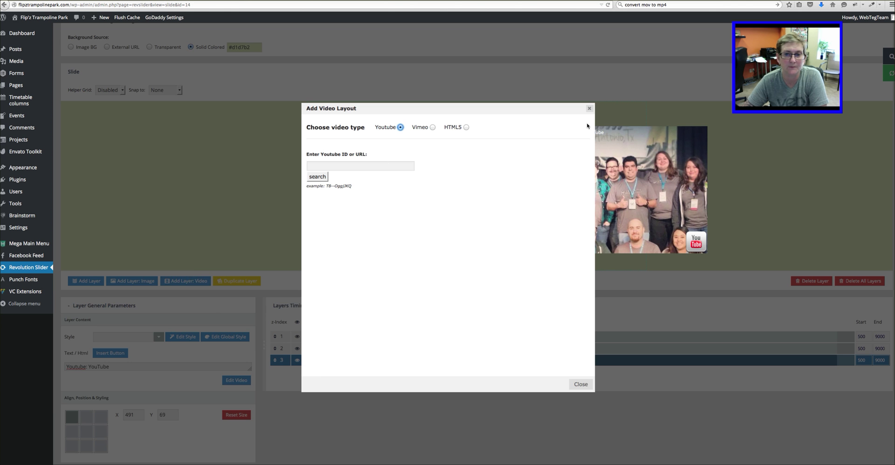
{"action": "left_click", "coordinate": [589, 108]}
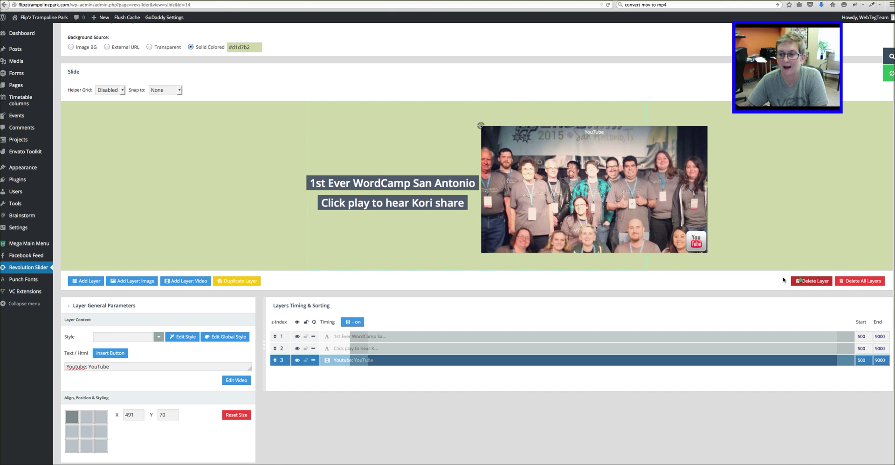
{"action": "left_click", "coordinate": [801, 281]}
{"action": "left_click", "coordinate": [179, 282]}
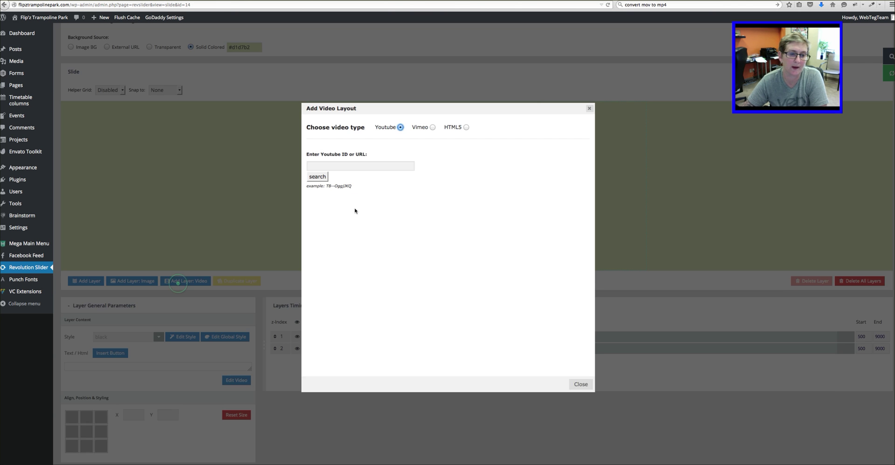
{"action": "left_click", "coordinate": [348, 165]}
{"action": "key", "text": "ctrl+v"}
{"action": "left_click", "coordinate": [317, 177]}
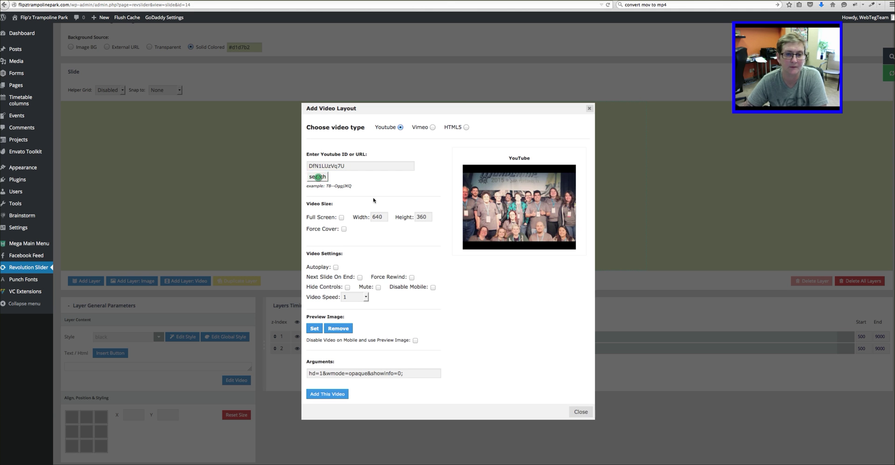
Set the video width to 635, add it beside the captions and nudge it higher.
{"action": "left_click", "coordinate": [424, 219]}
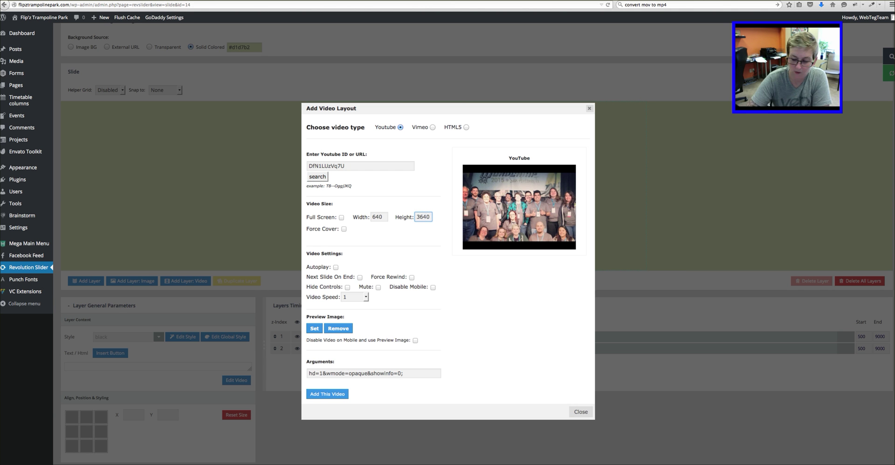
{"action": "left_click", "coordinate": [385, 217]}
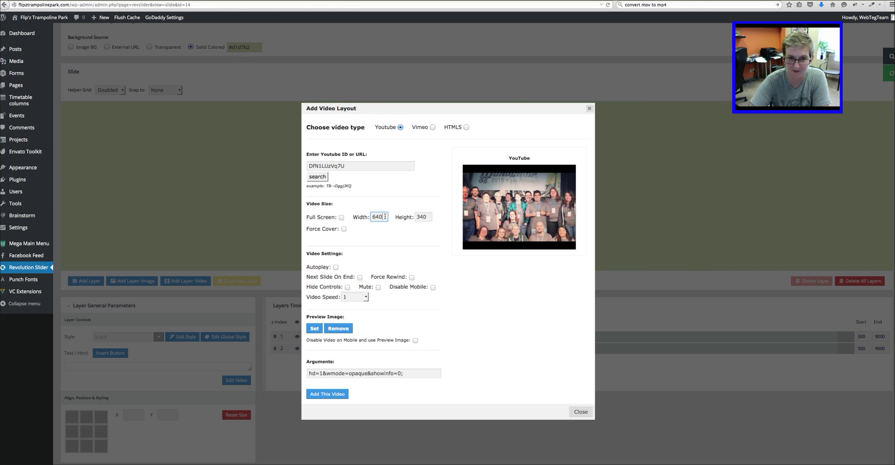
{"action": "type", "text": "635"}
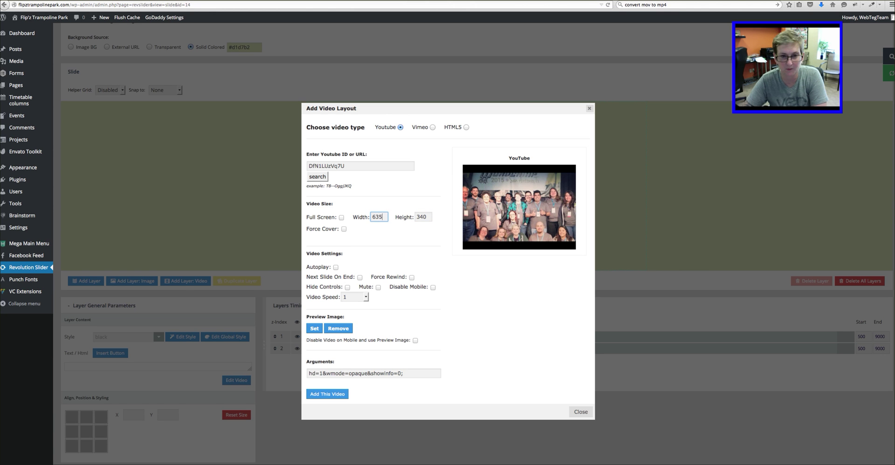
{"action": "left_click", "coordinate": [390, 236]}
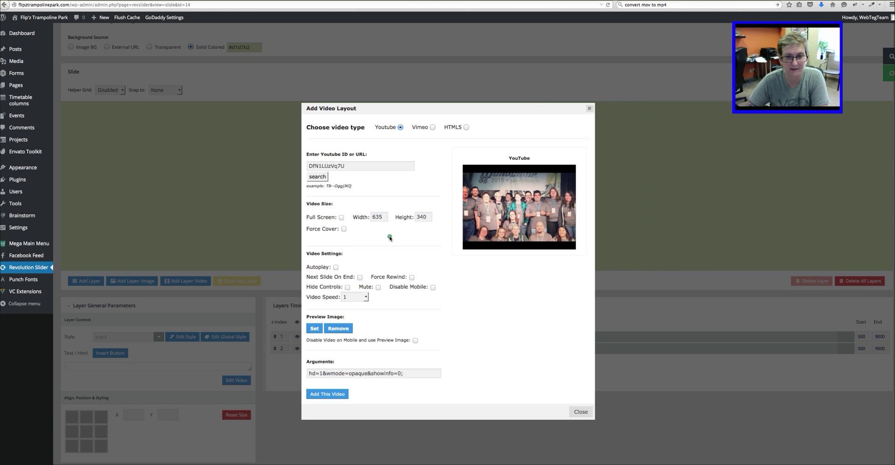
{"action": "left_click", "coordinate": [335, 395]}
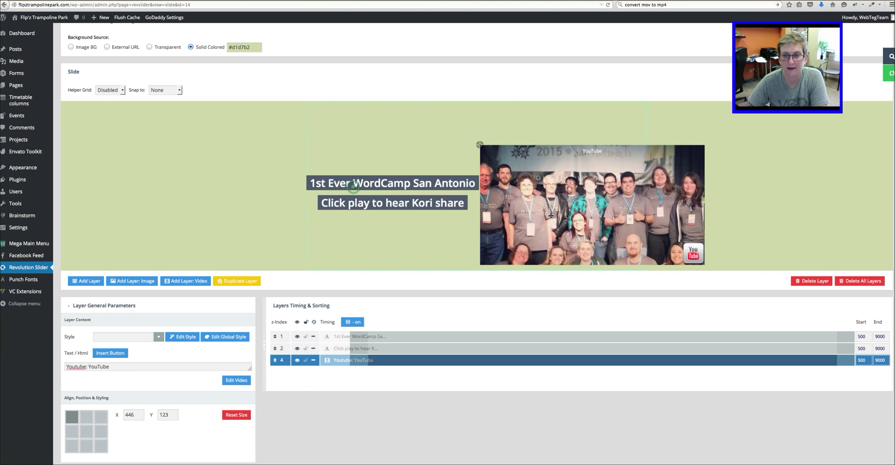
{"action": "left_click_drag", "start_coordinate": [551, 216], "coordinate": [519, 210]}
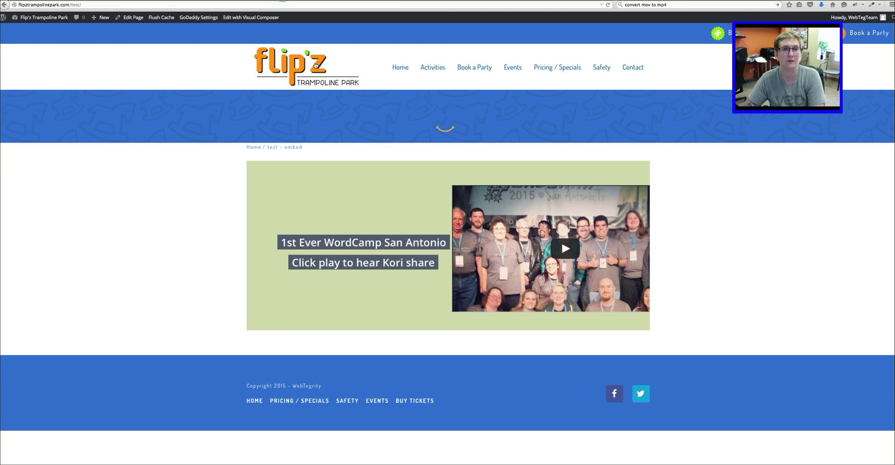
Shift the WordCamp heading and 'Click play' text left, then save the slide.
{"action": "key", "text": "super+r"}
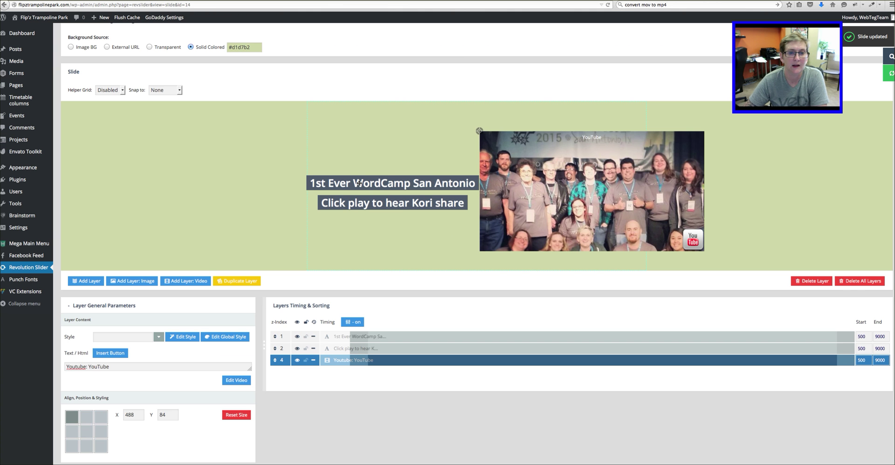
{"action": "left_click_drag", "start_coordinate": [356, 184], "coordinate": [324, 202]}
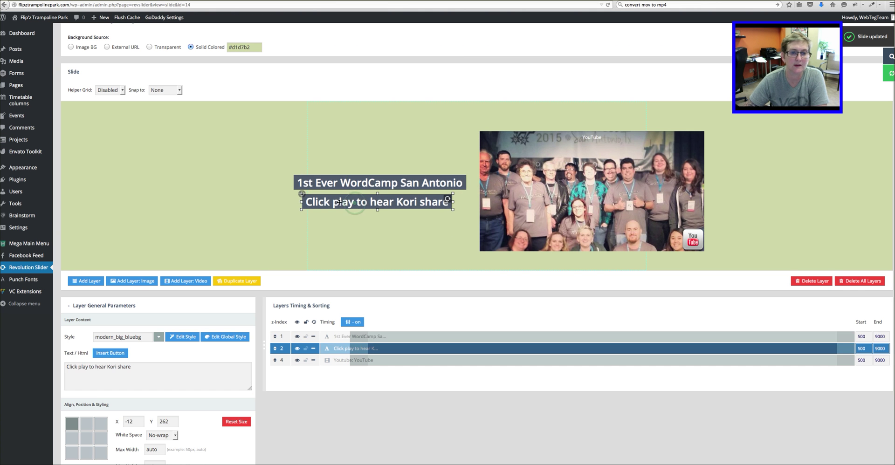
{"action": "mouse_move", "coordinate": [539, 208]}
{"action": "left_mouse_down"}
{"action": "mouse_move", "coordinate": [525, 211]}
{"action": "mouse_move", "coordinate": [541, 214]}
{"action": "left_mouse_up"}
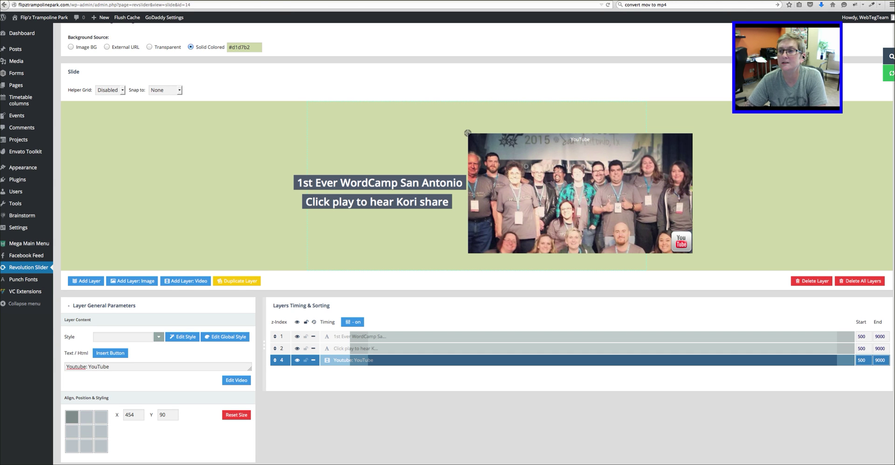
{"action": "left_click", "coordinate": [880, 72]}
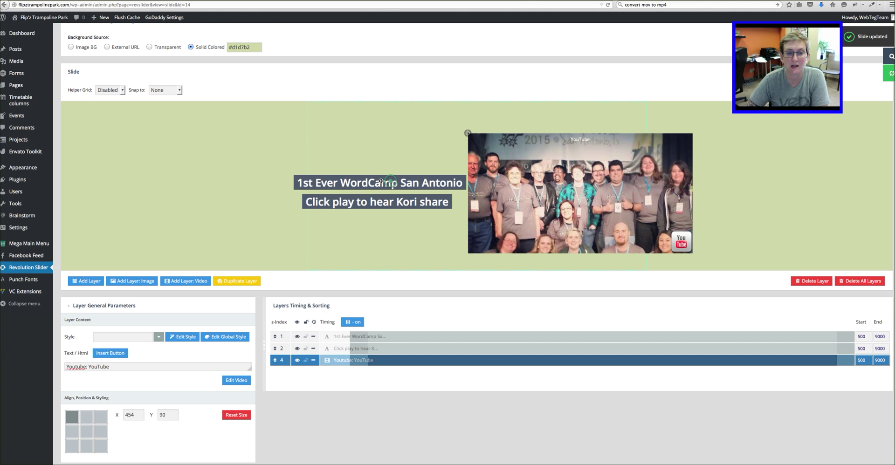
Nudge the YouTube video layer left to X 429, Y 93 and reload the live test page.
{"action": "left_click", "coordinate": [381, 182]}
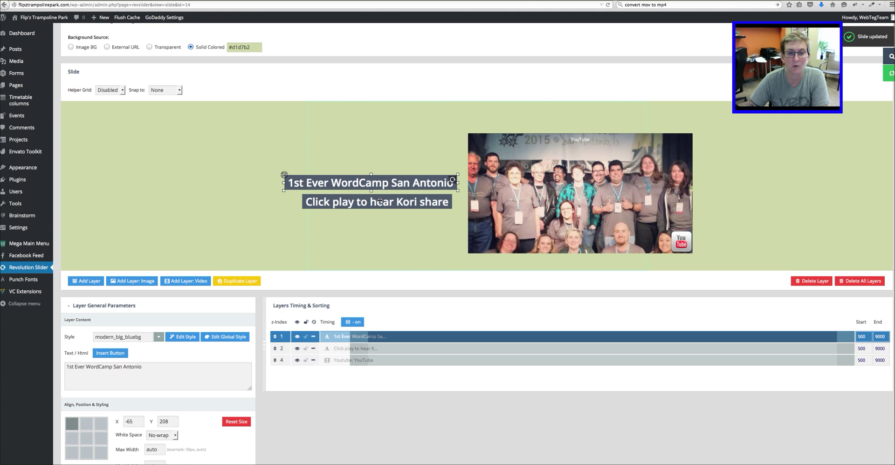
{"action": "left_click", "coordinate": [372, 202]}
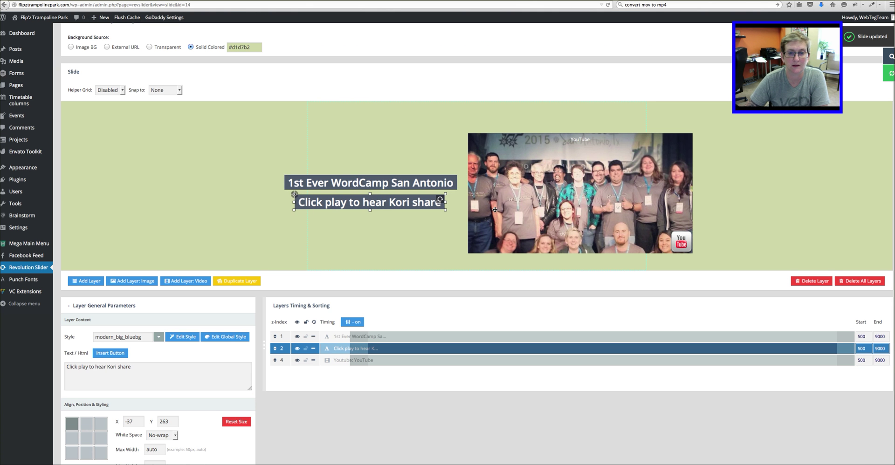
{"action": "left_click_drag", "start_coordinate": [495, 210], "coordinate": [486, 211]}
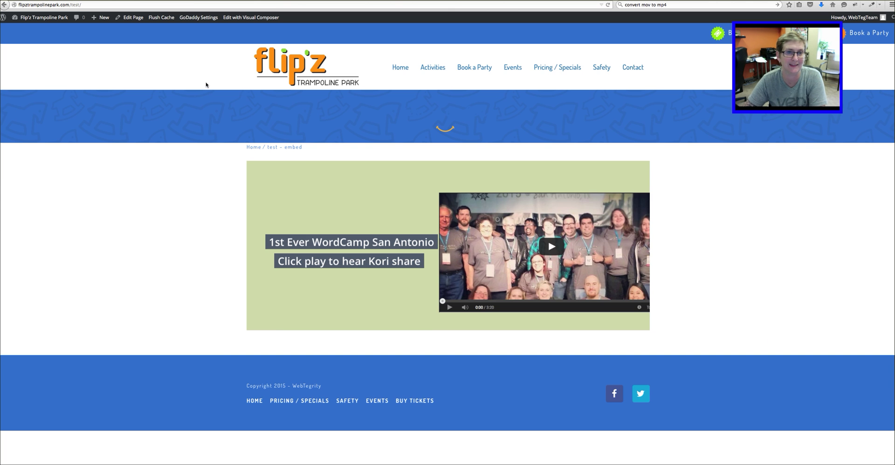
{"action": "key", "text": "super+r"}
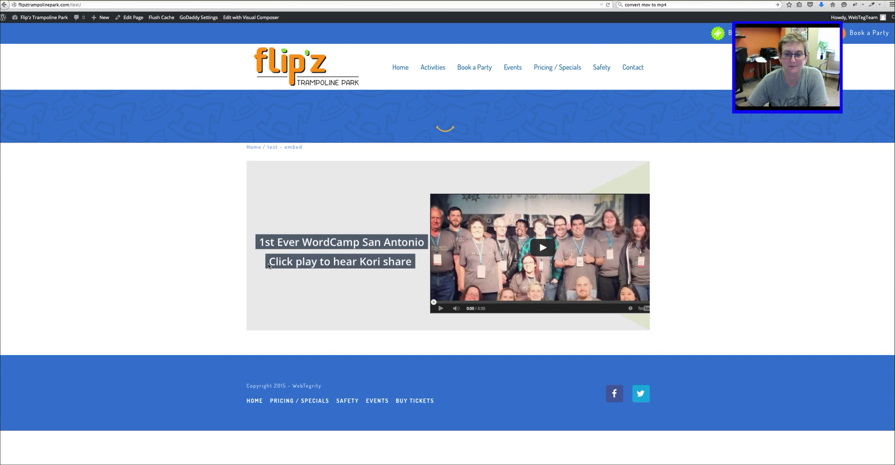
Play and pause the embedded WordCamp video on the Flip'z test page, reload it, then go to VideoHive.
{"action": "left_click", "coordinate": [528, 283]}
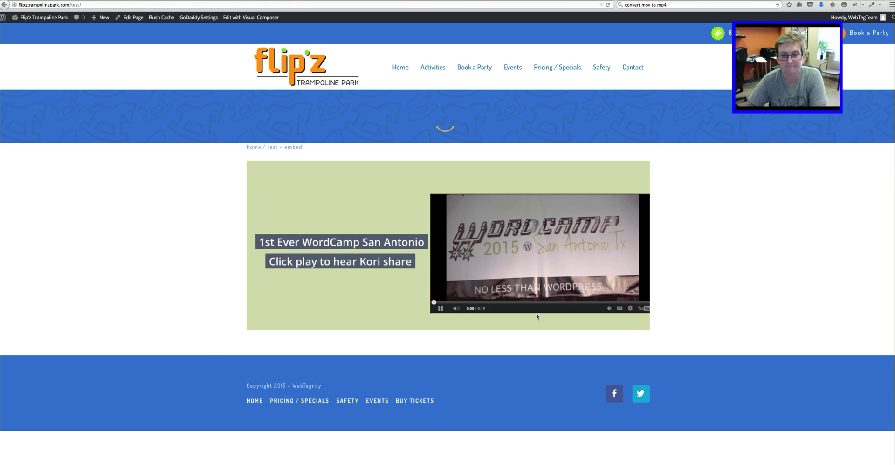
{"action": "left_click", "coordinate": [440, 309]}
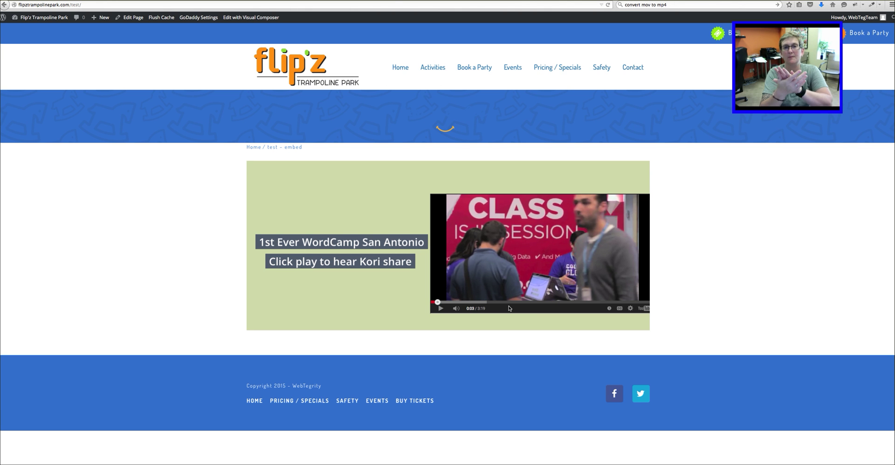
{"action": "key", "text": "super+r"}
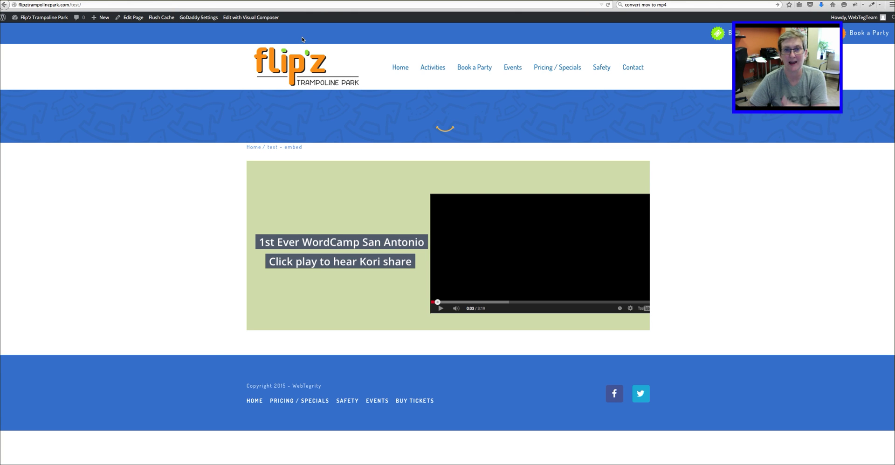
{"action": "key", "text": "super+r"}
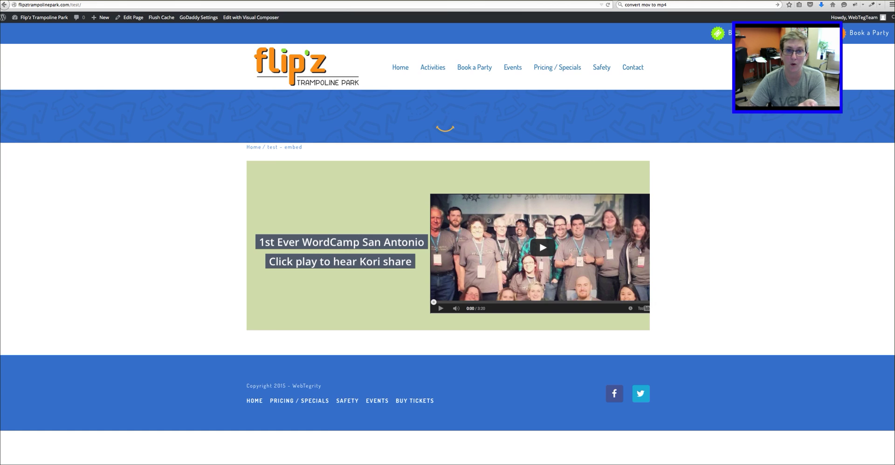
{"action": "key", "text": "super+Tab"}
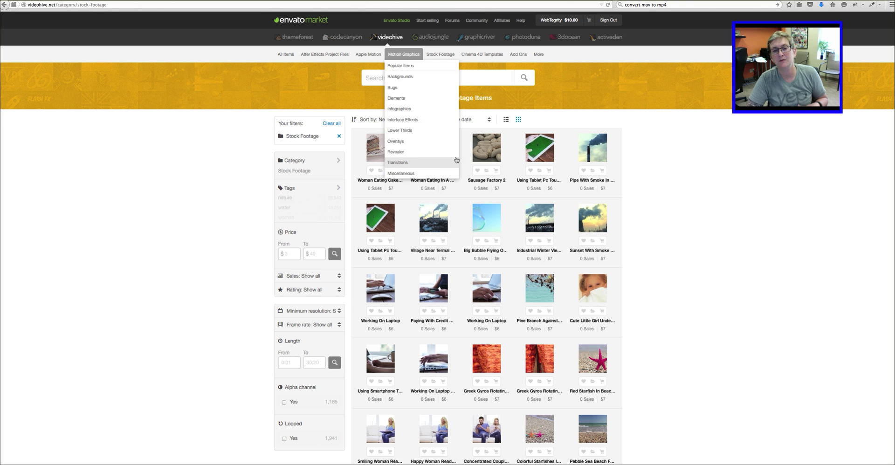
Browse VideoHive's Motion Graphics category menu.
{"action": "mouse_move", "coordinate": [599, 155]}
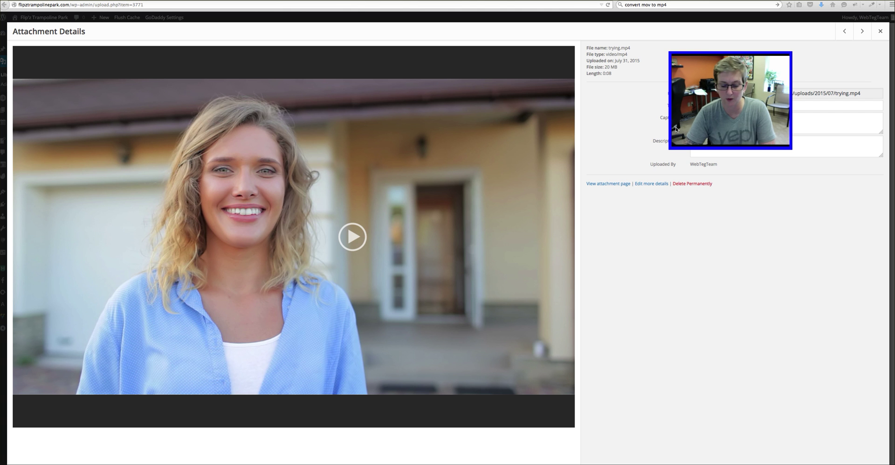
{"action": "left_click", "coordinate": [352, 238]}
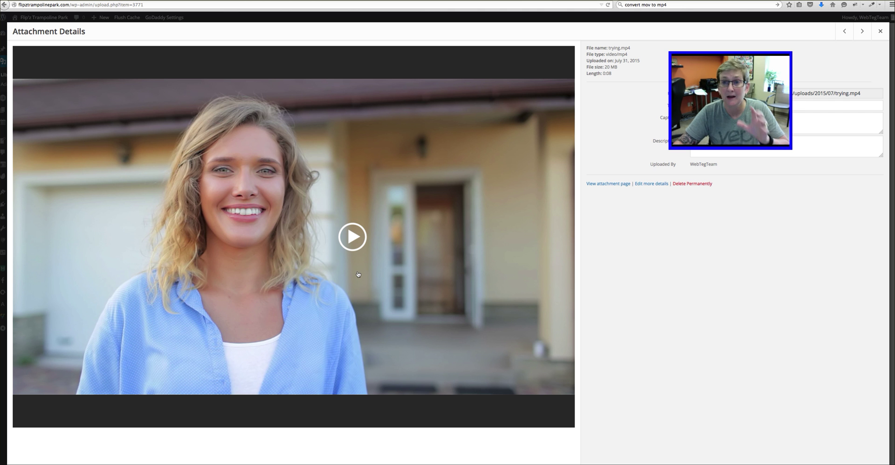
{"action": "mouse_move", "coordinate": [311, 220]}
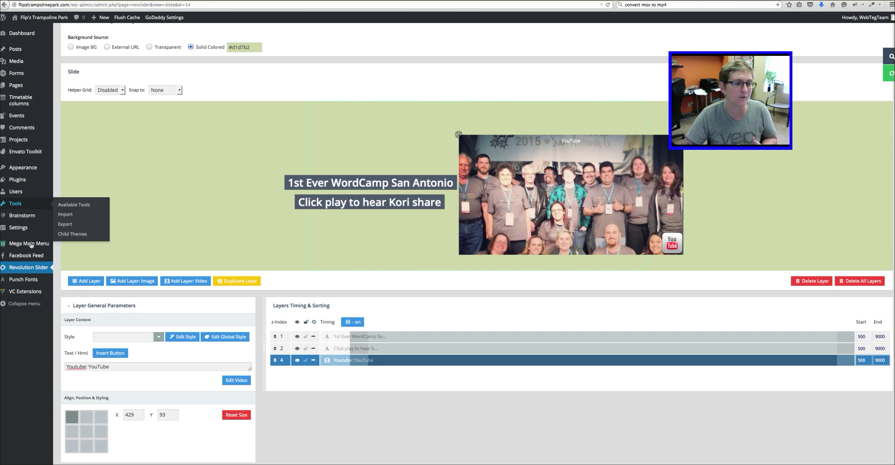
In the video-background slider's settings, choose Full Screen layout, turn Force Full Width On, and save.
{"action": "left_click", "coordinate": [37, 270]}
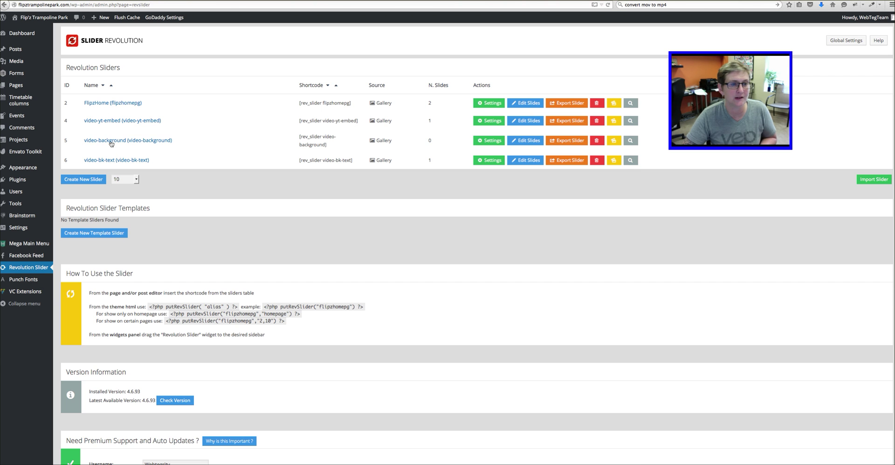
{"action": "left_click", "coordinate": [111, 142]}
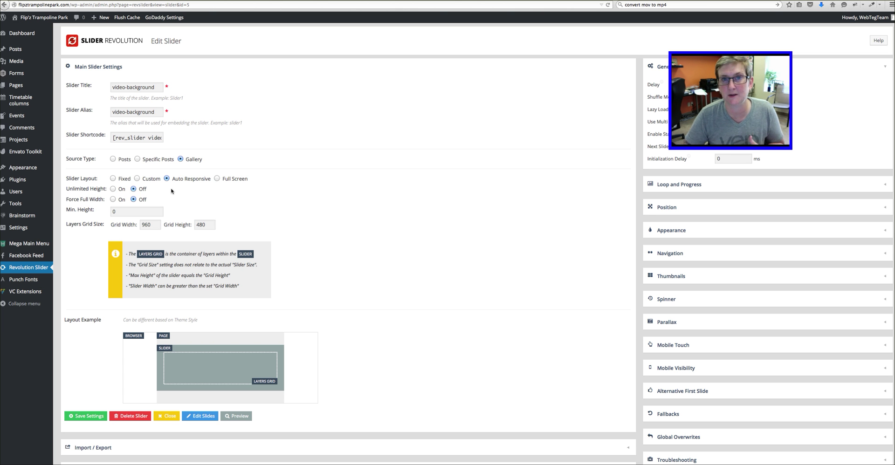
{"action": "left_click", "coordinate": [217, 179]}
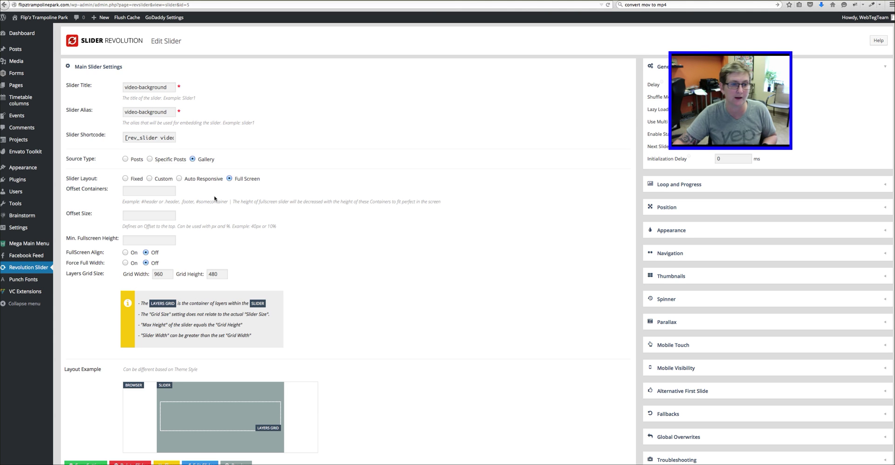
{"action": "left_click", "coordinate": [125, 263]}
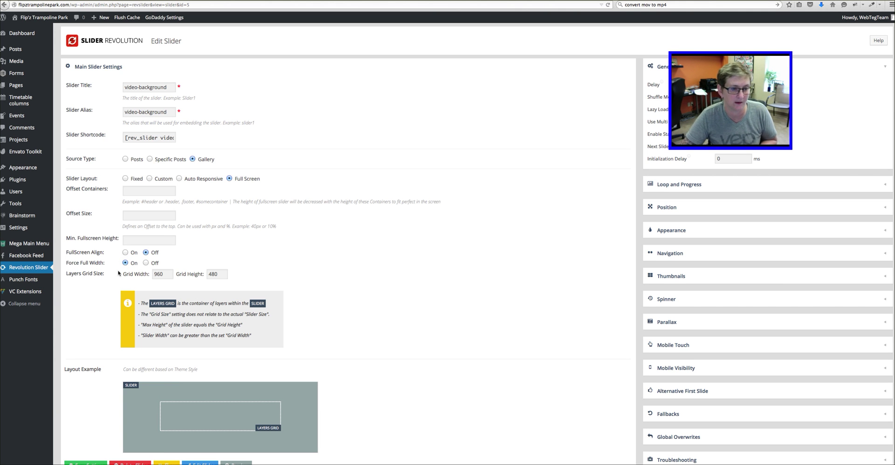
{"action": "left_click", "coordinate": [218, 275]}
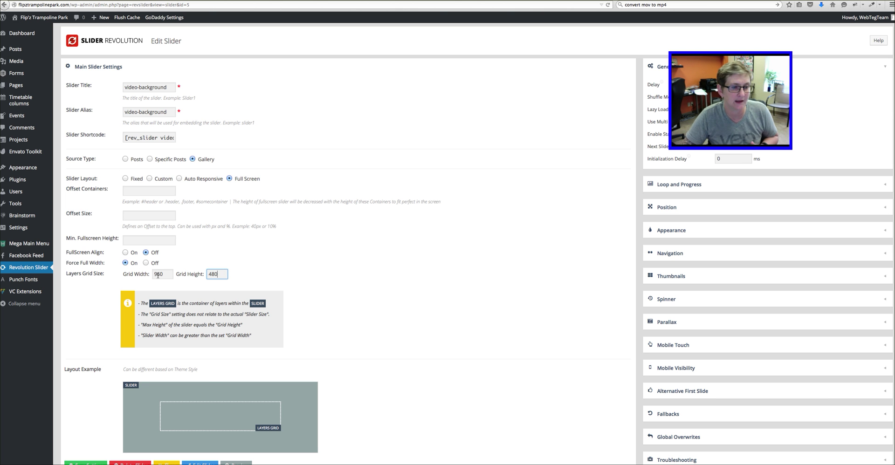
{"action": "scroll", "coordinate": [99, 294], "scroll_direction": "down", "scroll_amount": 5}
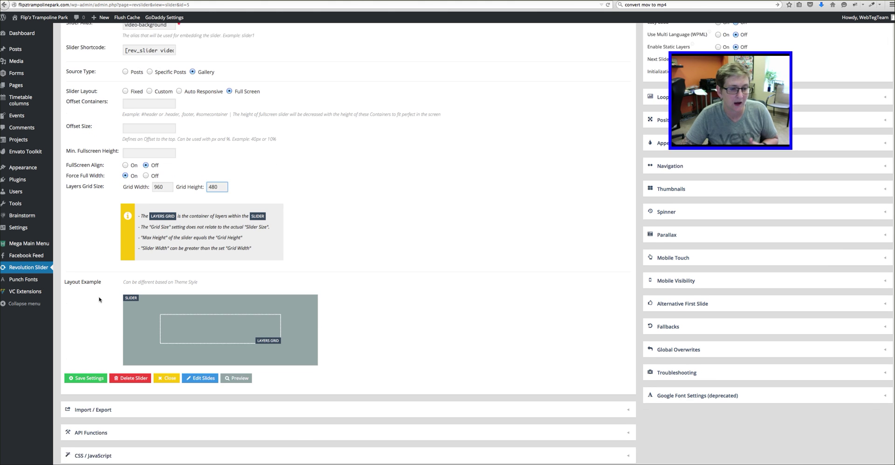
{"action": "left_click", "coordinate": [86, 359]}
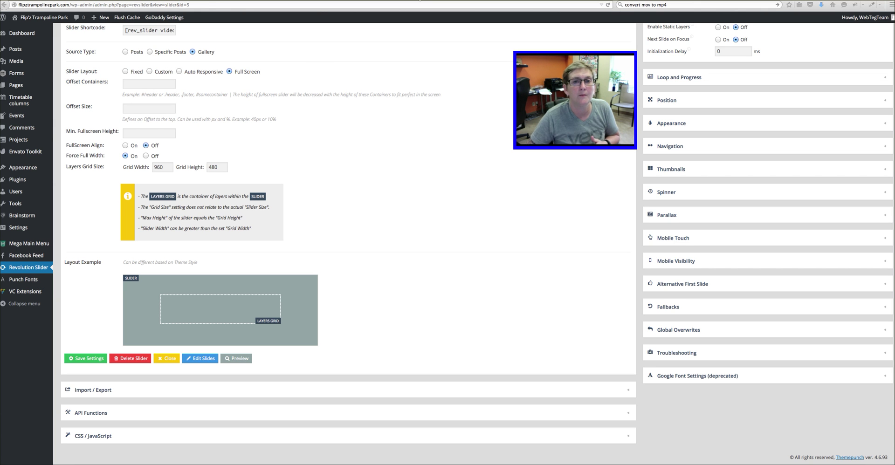
Reload the live test-background page and scroll through it to check it.
{"action": "key", "text": "ctrl+Tab"}
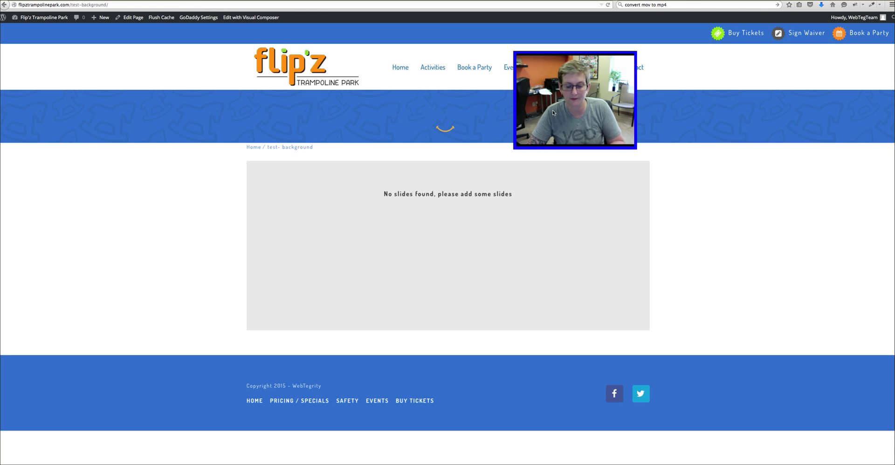
{"action": "key", "text": "super+r"}
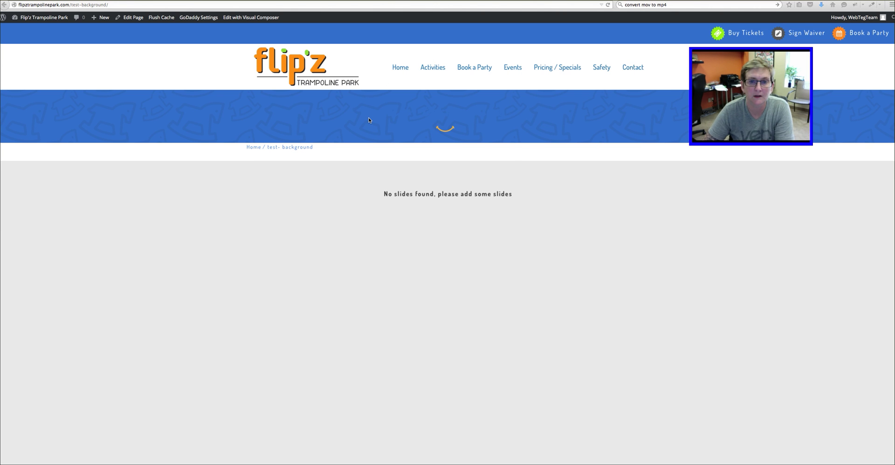
{"action": "scroll", "coordinate": [401, 123], "scroll_direction": "down", "scroll_amount": 5}
{"action": "scroll", "coordinate": [368, 119], "scroll_direction": "down", "scroll_amount": 3}
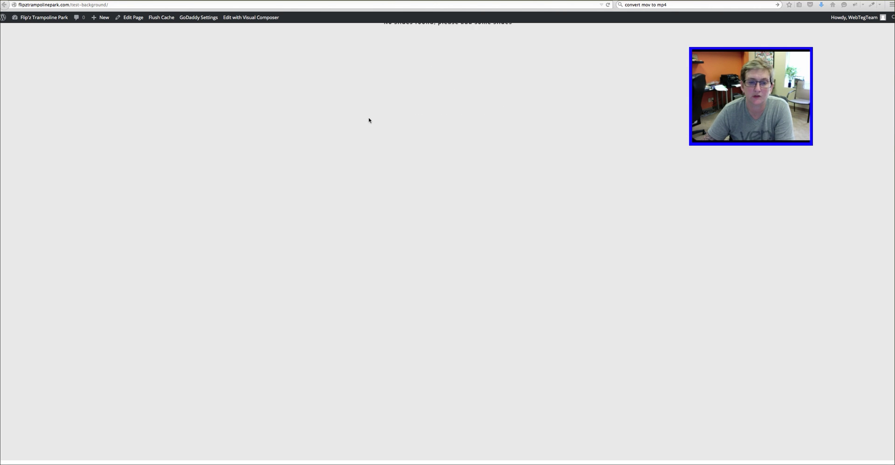
{"action": "scroll", "coordinate": [369, 120], "scroll_direction": "up", "scroll_amount": 2}
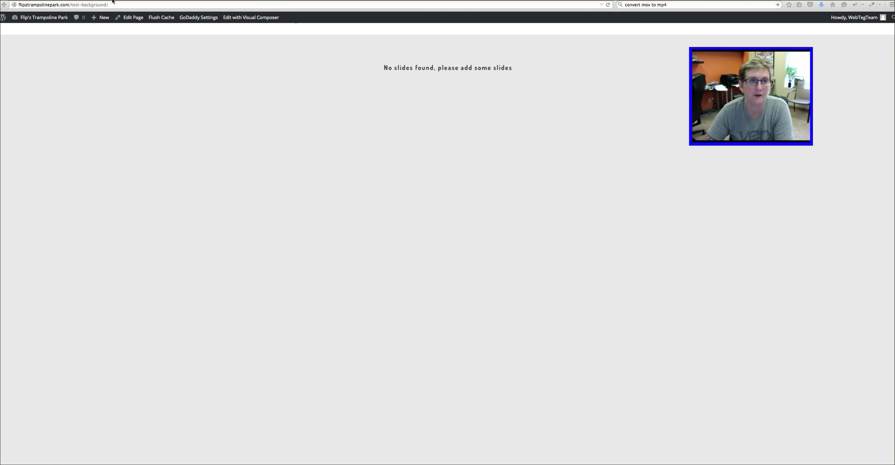
Add a New Transparent Slide to video-background and open it, scrolling to the layer area.
{"action": "key", "text": "super+bracketleft"}
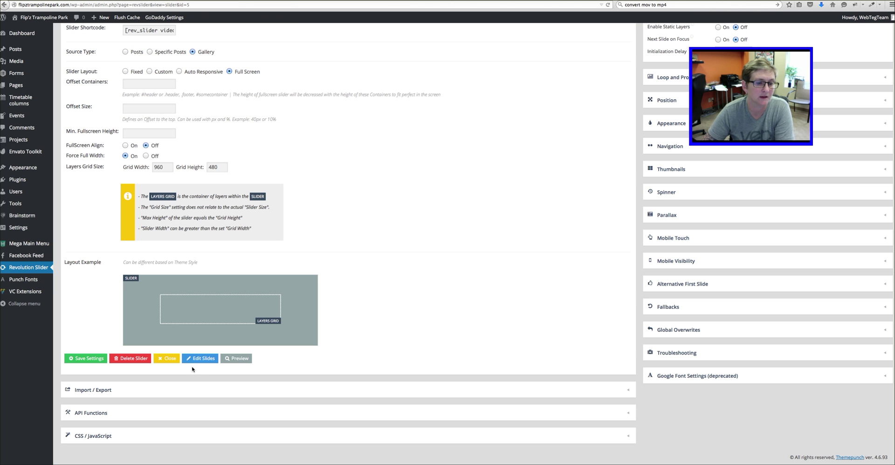
{"action": "left_click", "coordinate": [201, 359]}
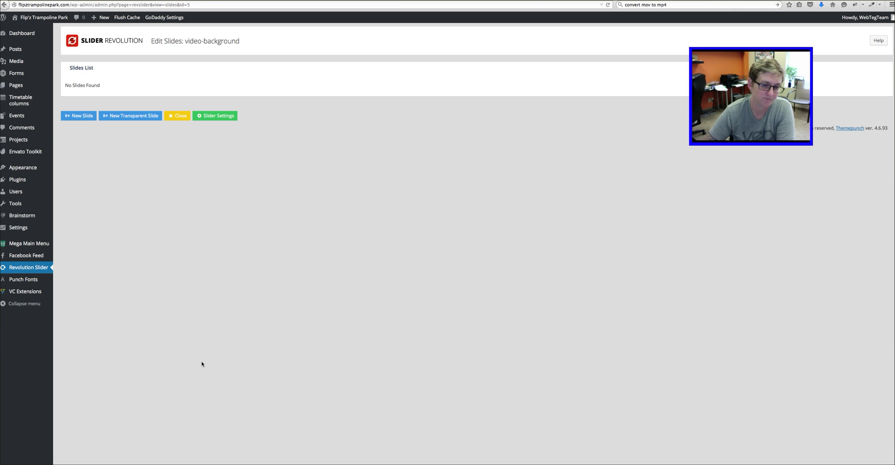
{"action": "left_click", "coordinate": [127, 116]}
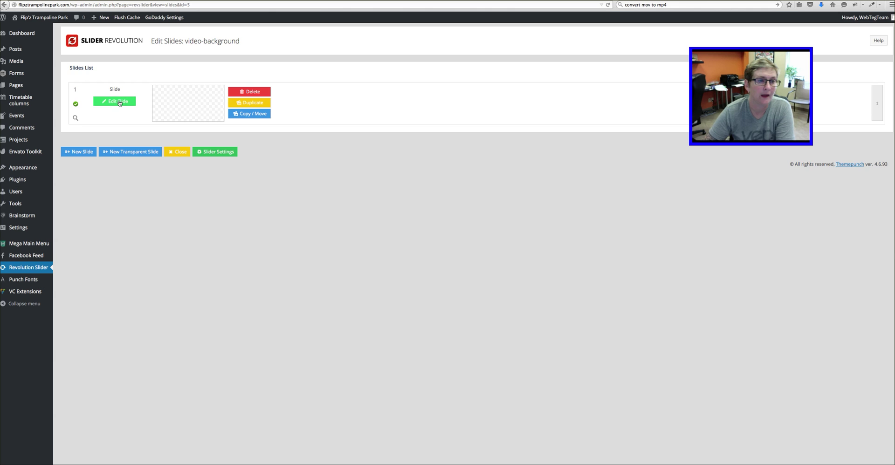
{"action": "left_click", "coordinate": [118, 101]}
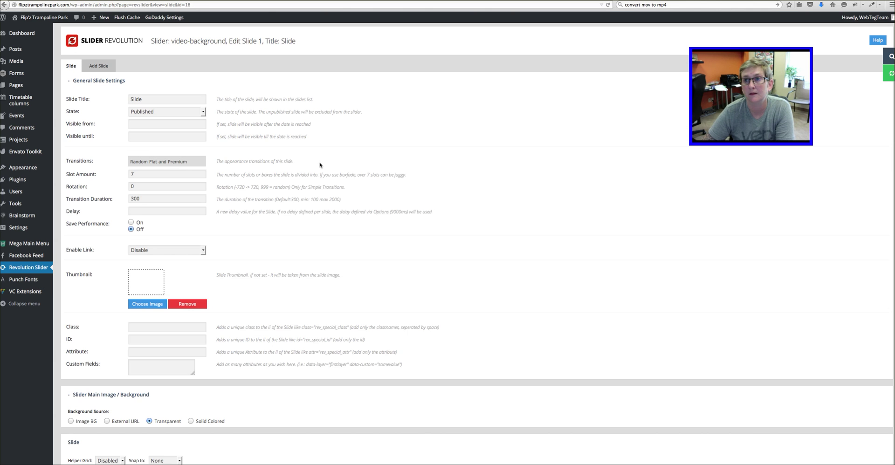
{"action": "scroll", "coordinate": [167, 71], "scroll_direction": "down", "scroll_amount": 1}
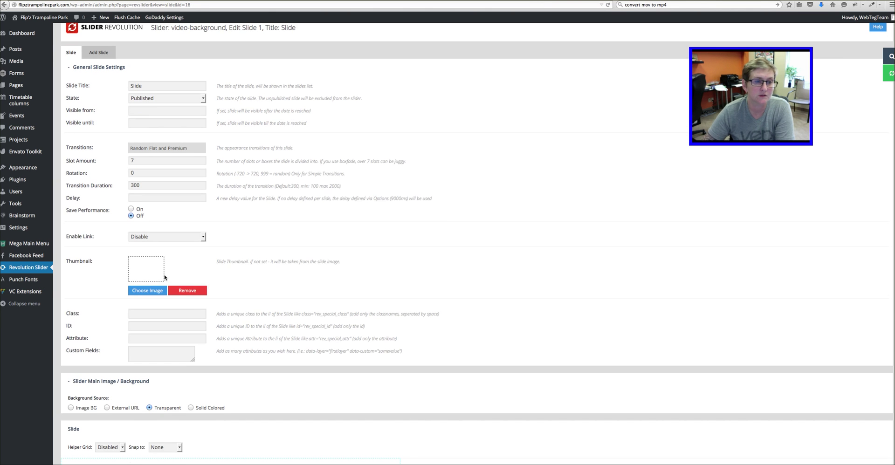
{"action": "scroll", "coordinate": [283, 227], "scroll_direction": "down", "scroll_amount": 5}
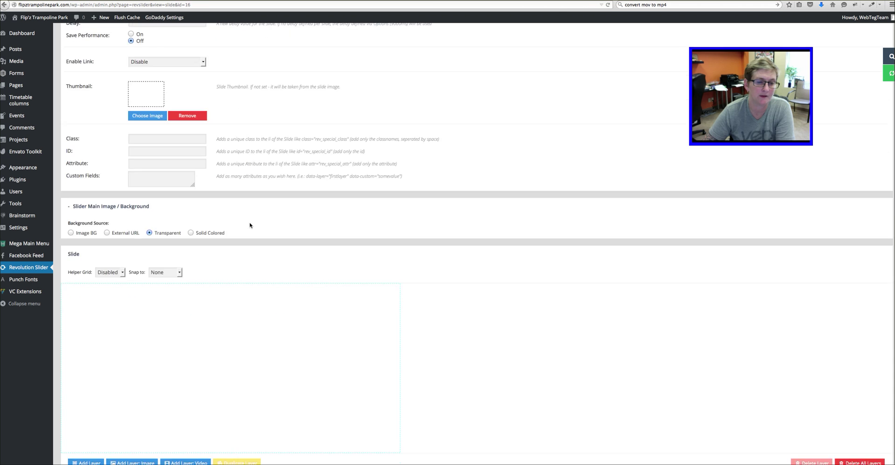
{"action": "scroll", "coordinate": [227, 223], "scroll_direction": "down", "scroll_amount": 2}
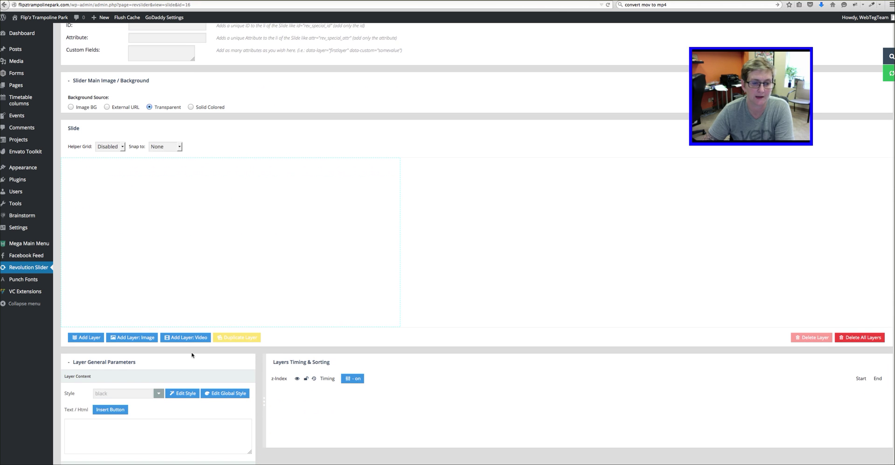
Start a video layer using an HTML5 source with the pasted trying.mp4 address.
{"action": "left_click", "coordinate": [184, 339]}
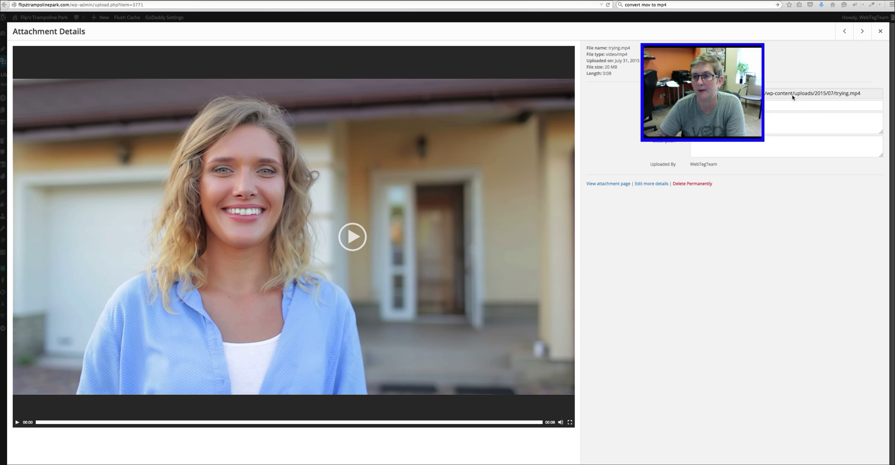
{"action": "left_click", "coordinate": [791, 93]}
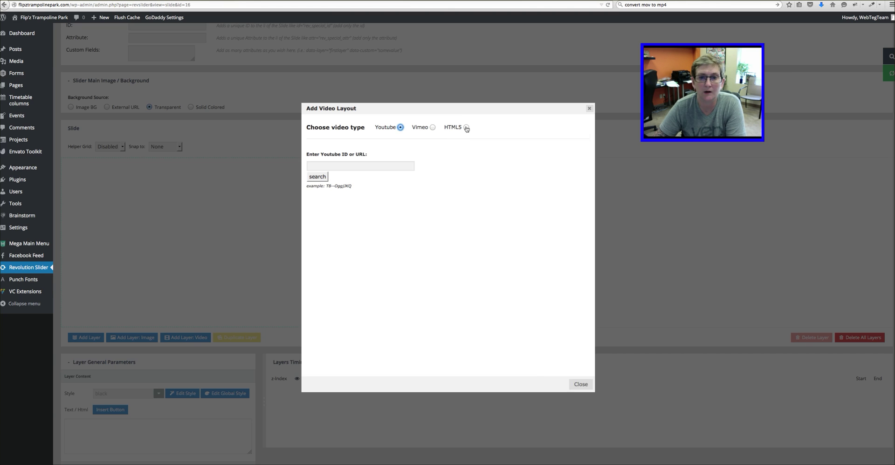
{"action": "left_click", "coordinate": [466, 127]}
{"action": "left_click", "coordinate": [469, 174]}
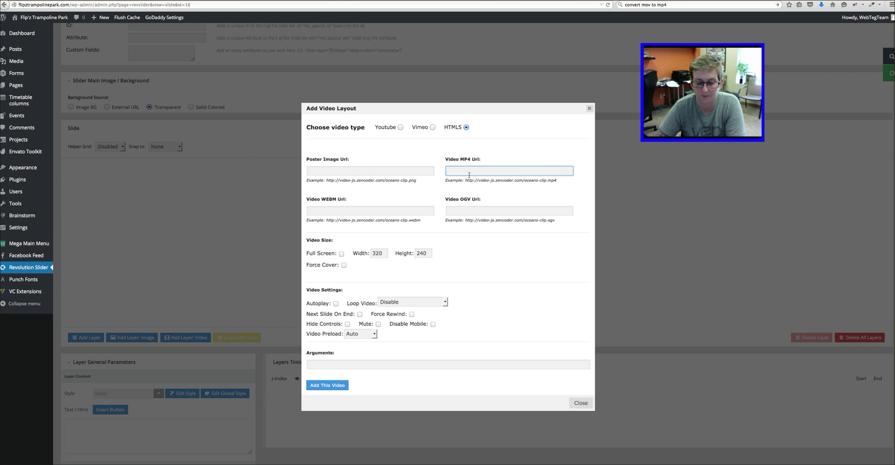
{"action": "key", "text": "super+v"}
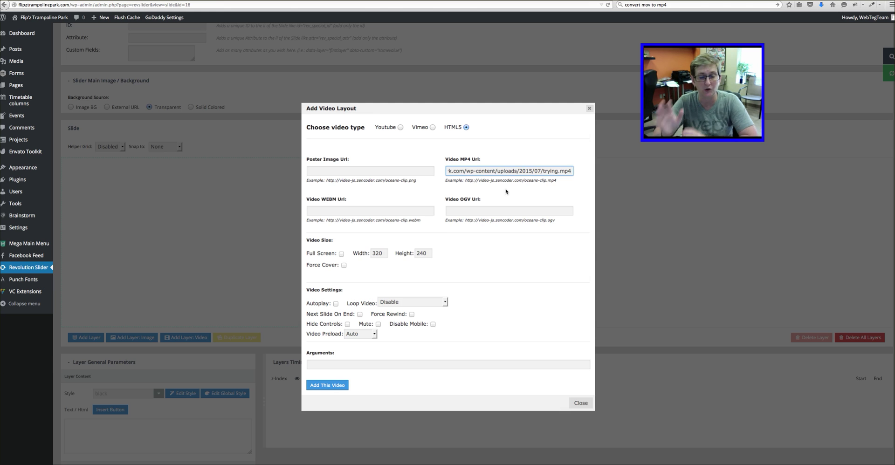
Enable Full Screen, Force Cover, Autoplay, looping and Hide Controls, then add the video layer.
{"action": "left_click", "coordinate": [342, 255]}
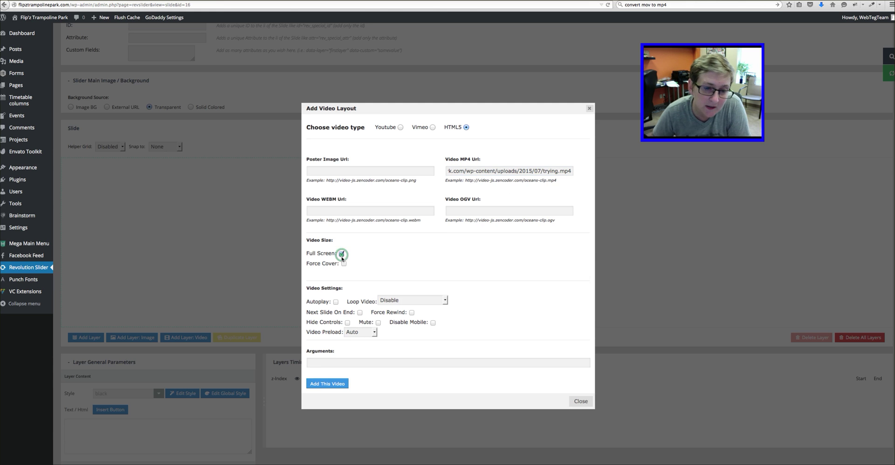
{"action": "left_click", "coordinate": [344, 264]}
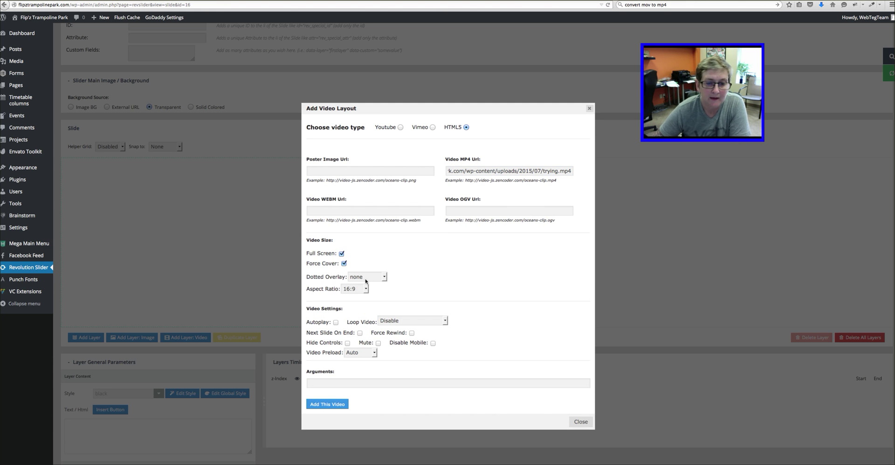
{"action": "left_click", "coordinate": [337, 323]}
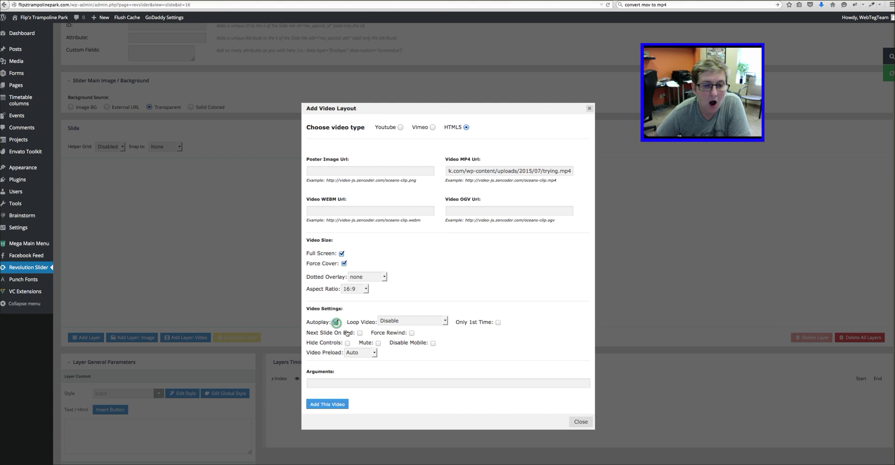
{"action": "left_click", "coordinate": [398, 322]}
{"action": "left_click", "coordinate": [404, 344]}
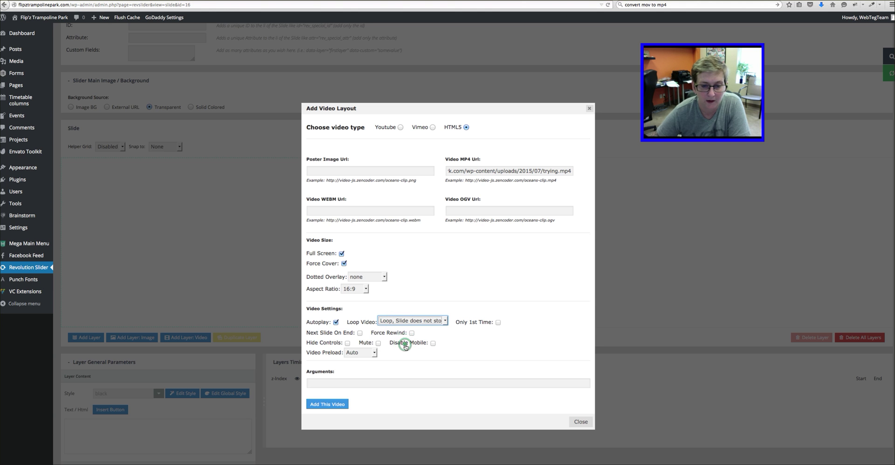
{"action": "left_click", "coordinate": [347, 343]}
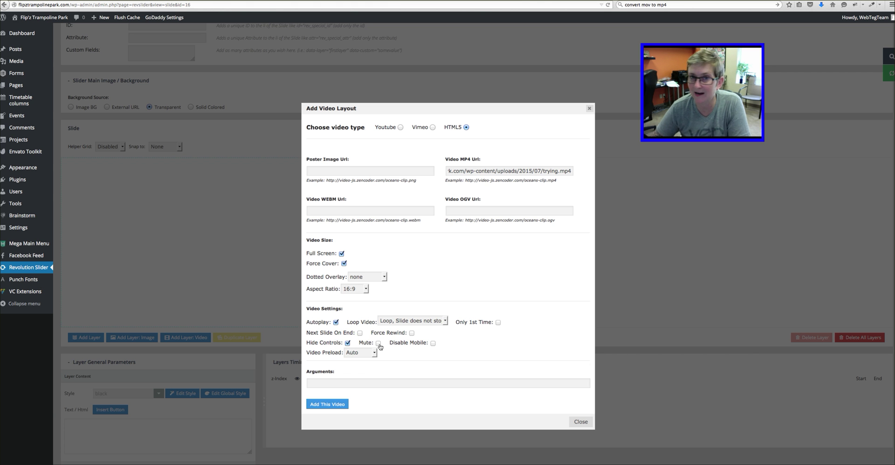
{"action": "left_click", "coordinate": [332, 406]}
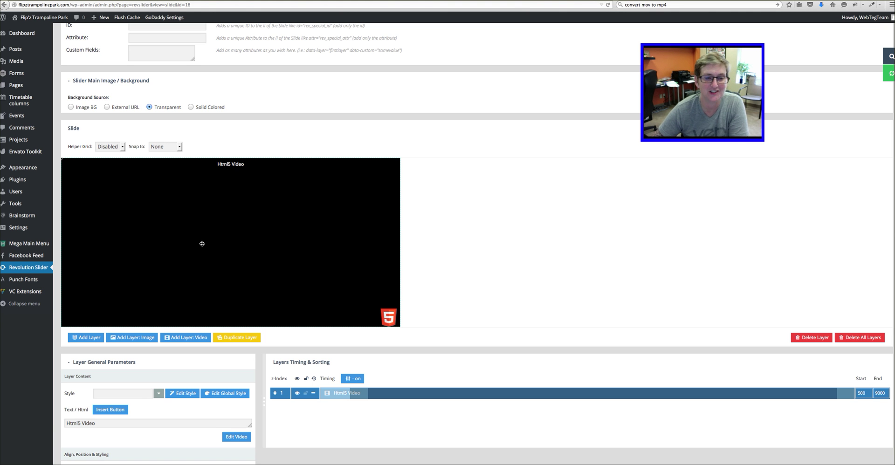
Update the slide and confirm trying.mp4 plays full screen on the live test-background page.
{"action": "left_click", "coordinate": [887, 74]}
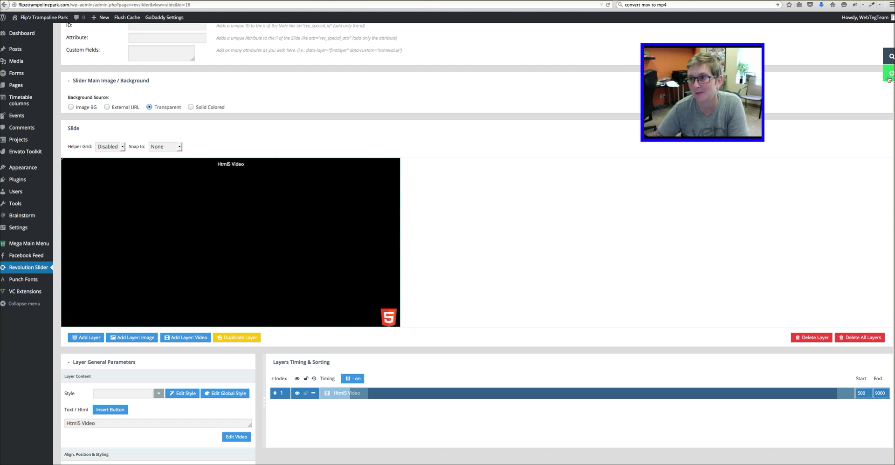
{"action": "key", "text": "ctrl+Tab"}
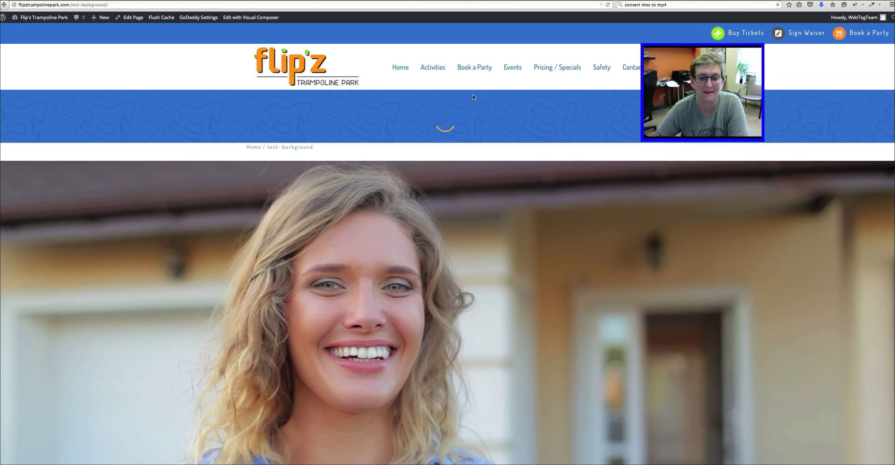
{"action": "scroll", "coordinate": [473, 97], "scroll_direction": "down", "scroll_amount": 3}
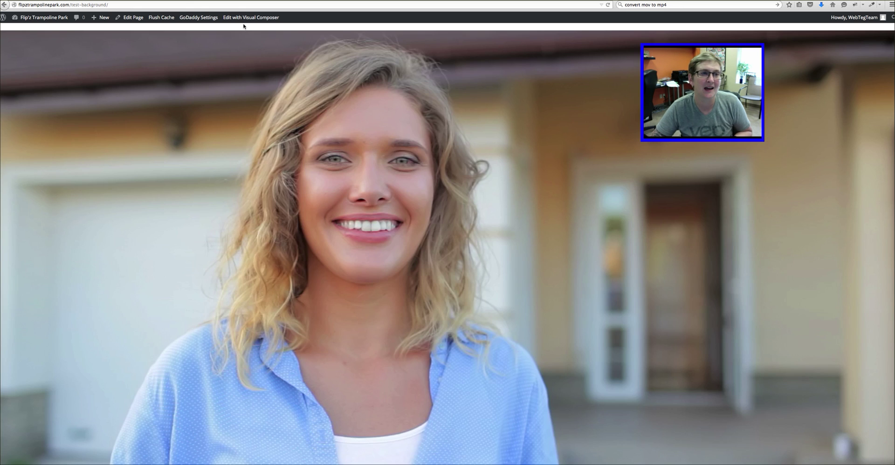
{"action": "key", "text": "ctrl+w"}
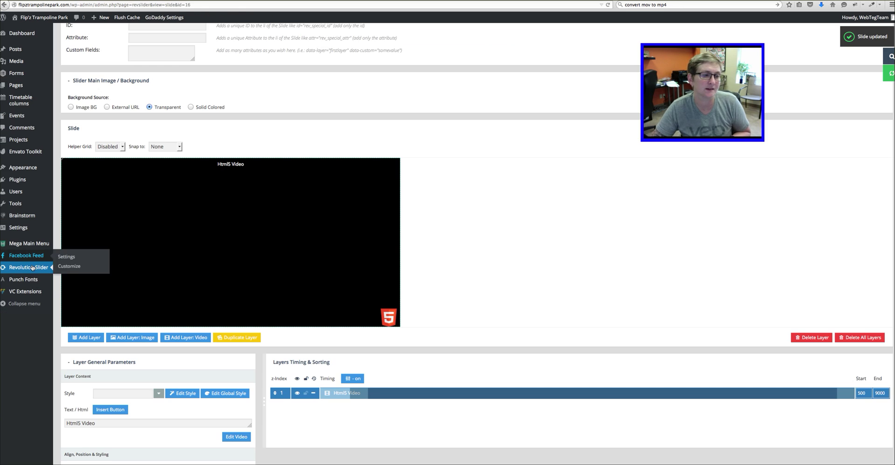
Open the video-bk-text slider's slide in the slide editor.
{"action": "left_click", "coordinate": [33, 268]}
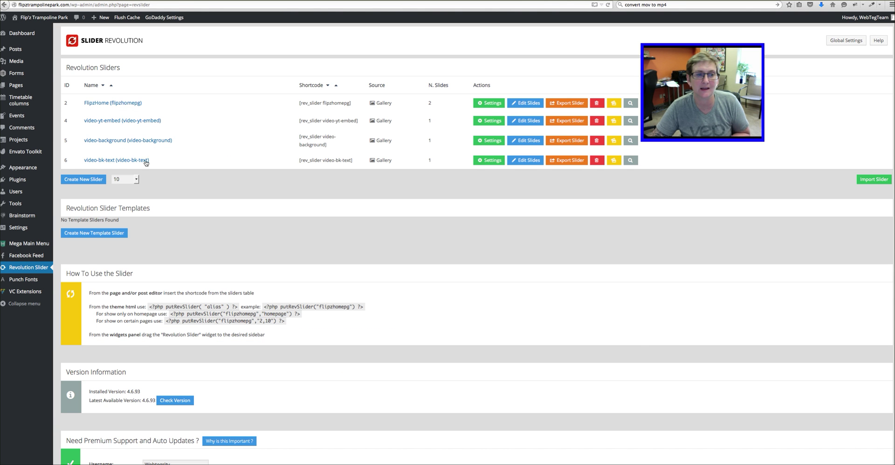
{"action": "left_click", "coordinate": [145, 160]}
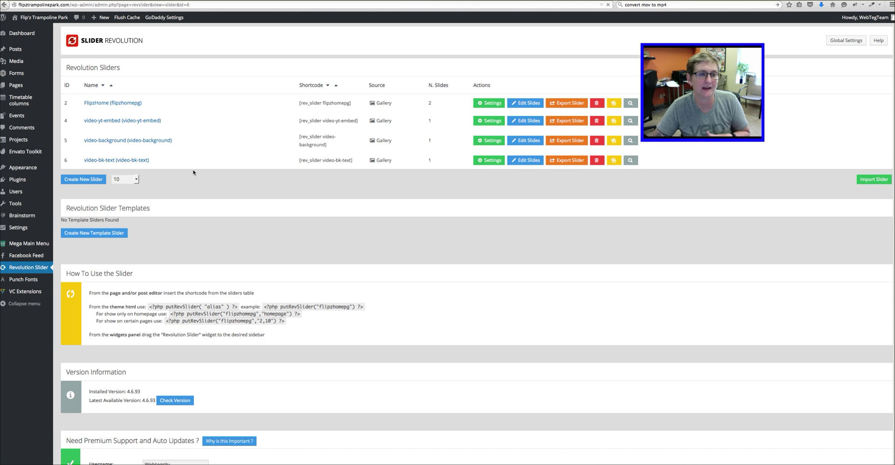
{"action": "scroll", "coordinate": [200, 340], "scroll_direction": "down", "scroll_amount": 5}
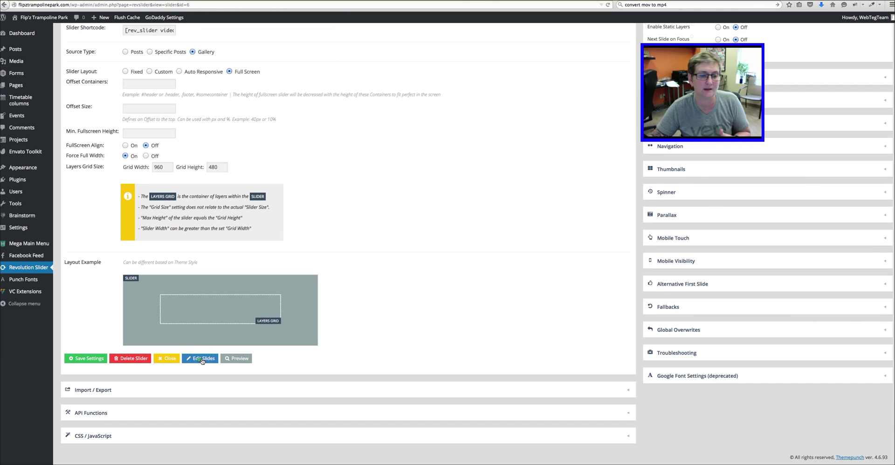
{"action": "left_click", "coordinate": [202, 359]}
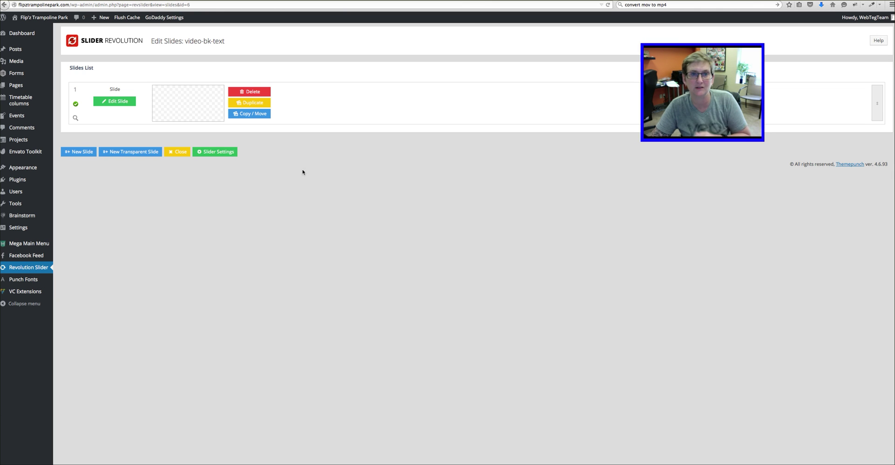
{"action": "left_click", "coordinate": [123, 104]}
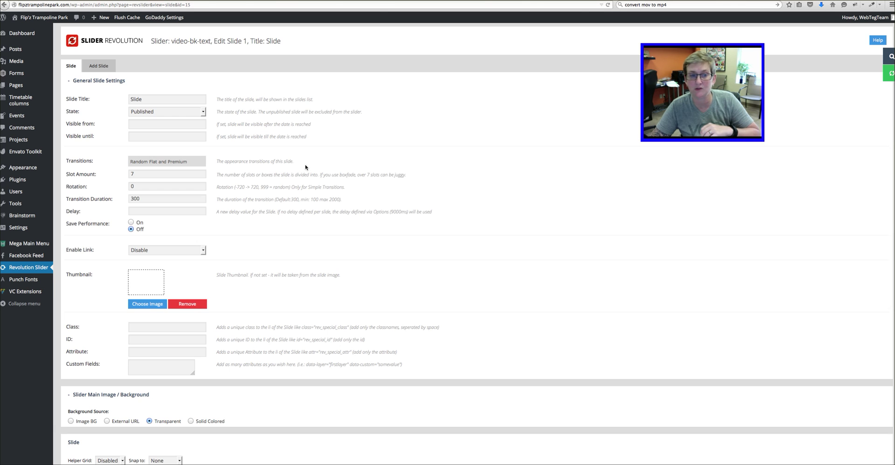
Add a text layer and select its placeholder caption for replacement.
{"action": "scroll", "coordinate": [306, 168], "scroll_direction": "down", "scroll_amount": 7}
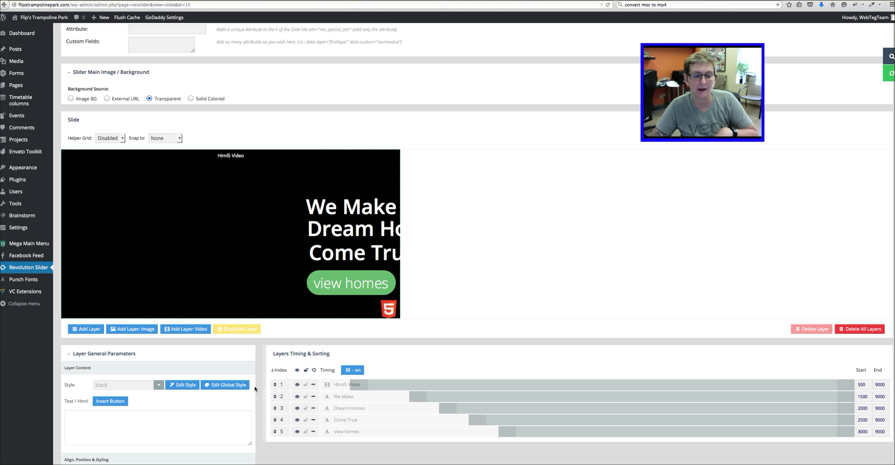
{"action": "left_click", "coordinate": [84, 329]}
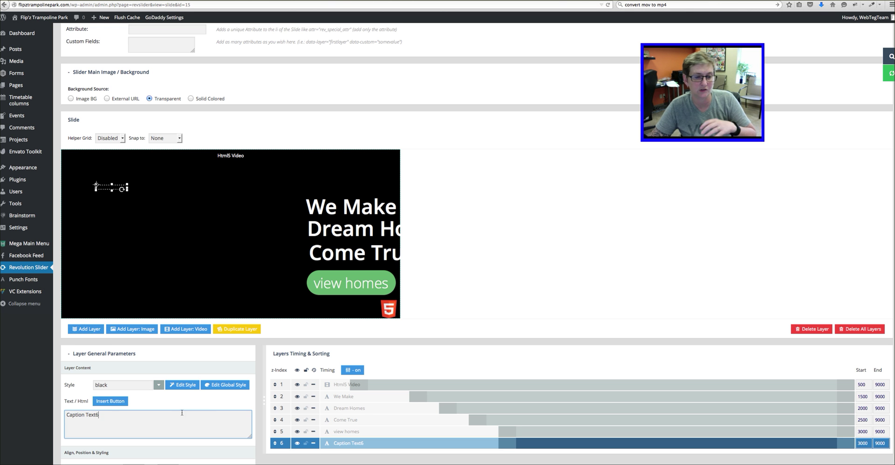
{"action": "triple_click", "coordinate": [138, 418]}
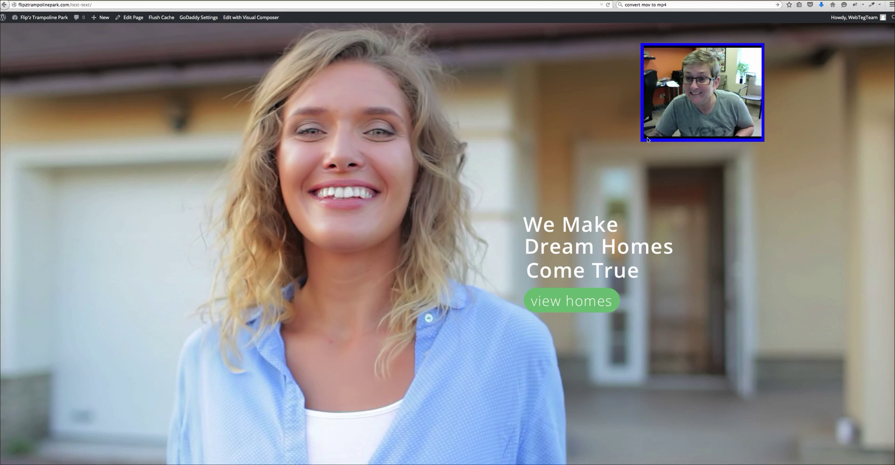
{"action": "left_click_drag", "start_coordinate": [647, 139], "coordinate": [534, 187]}
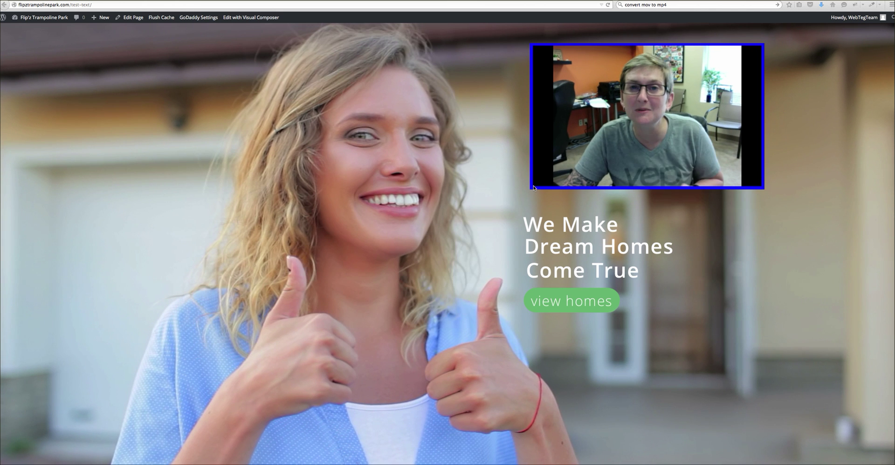